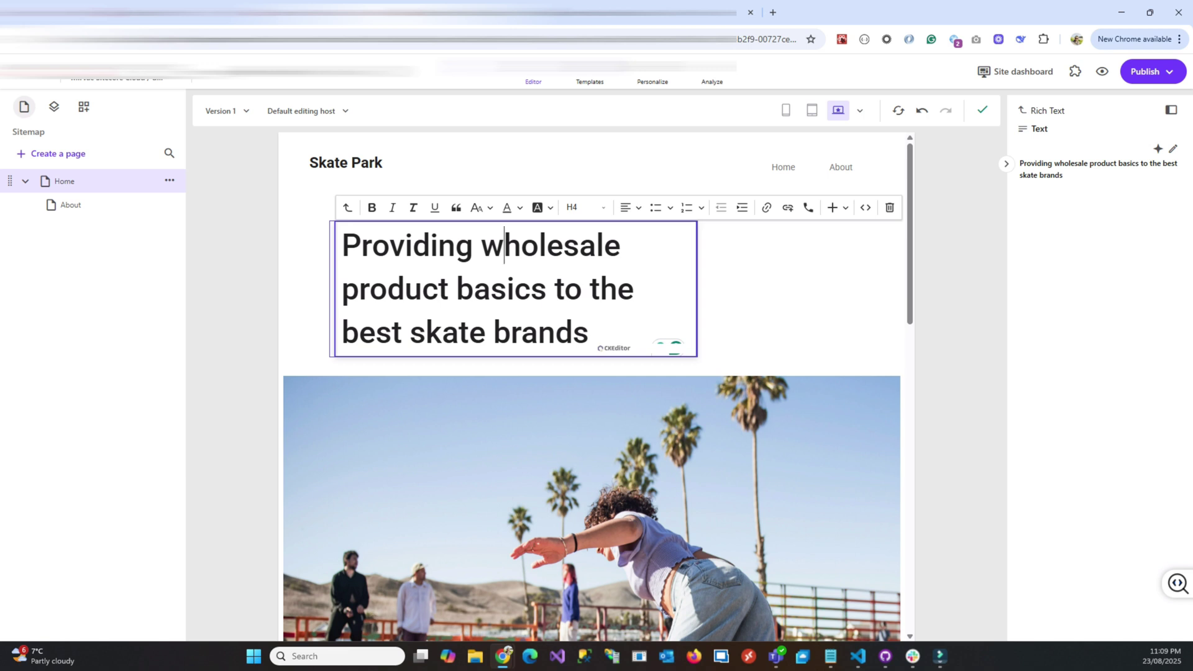
{"action": "key", "text": "Escape"}
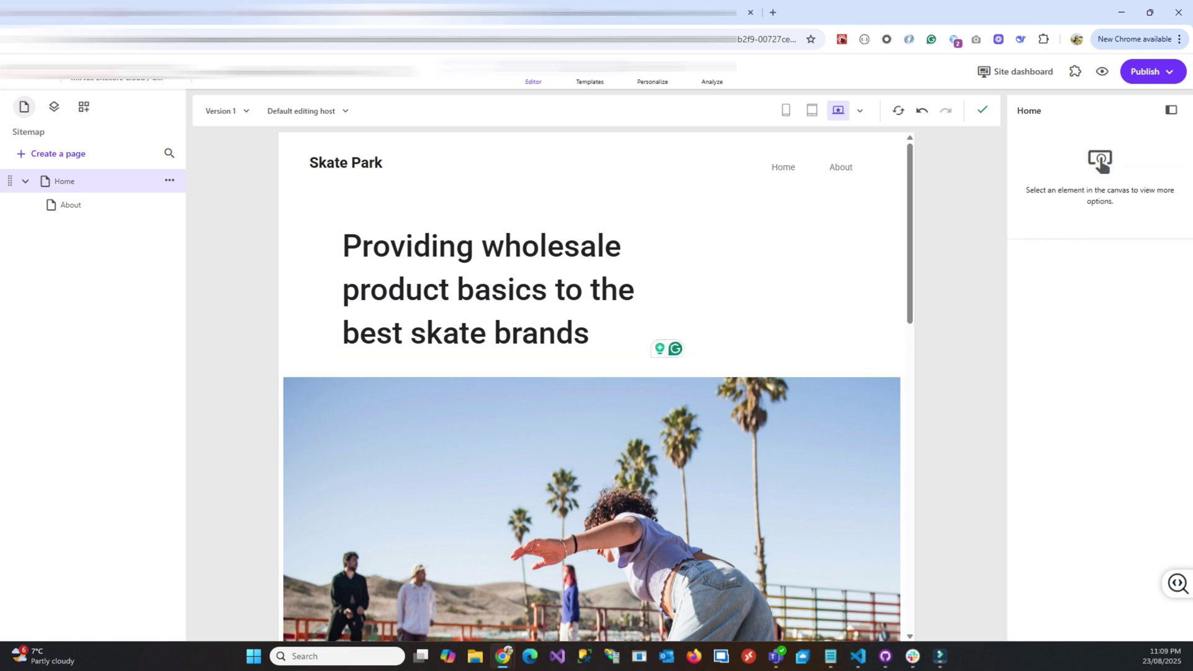
{"action": "left_click", "coordinate": [634, 289]}
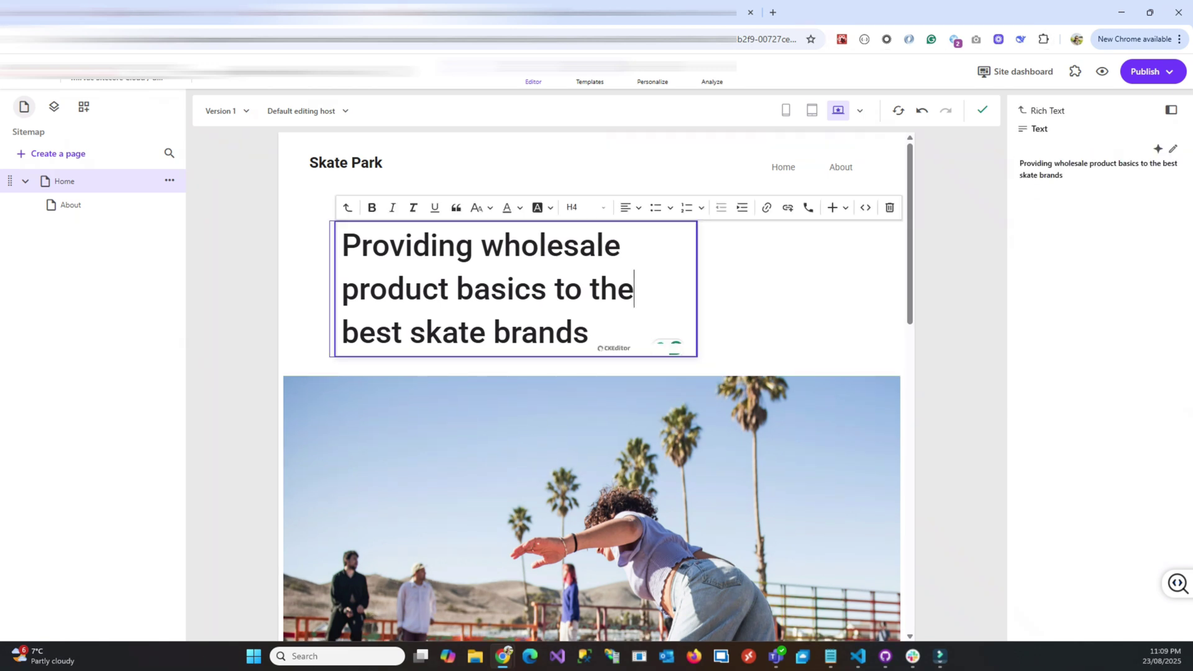
{"action": "key", "text": "Escape"}
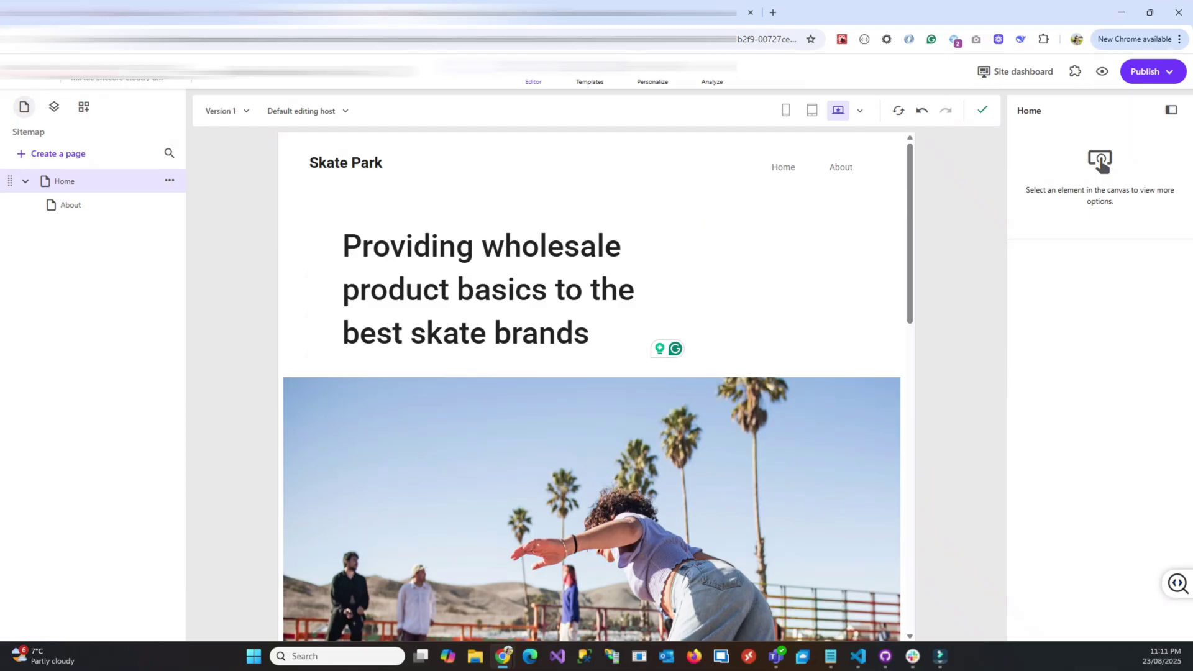
- View the About page and return to the Home page to inspect its banner image and headline text
{"action": "left_click", "coordinate": [71, 204]}
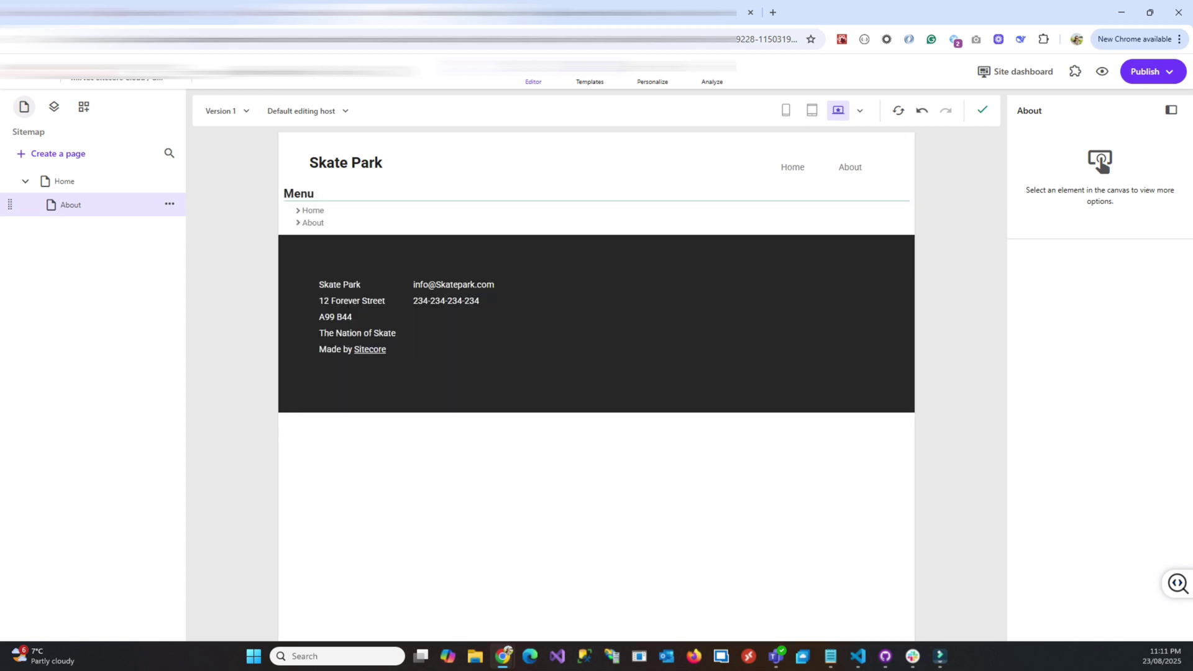
{"action": "left_click", "coordinate": [64, 181]}
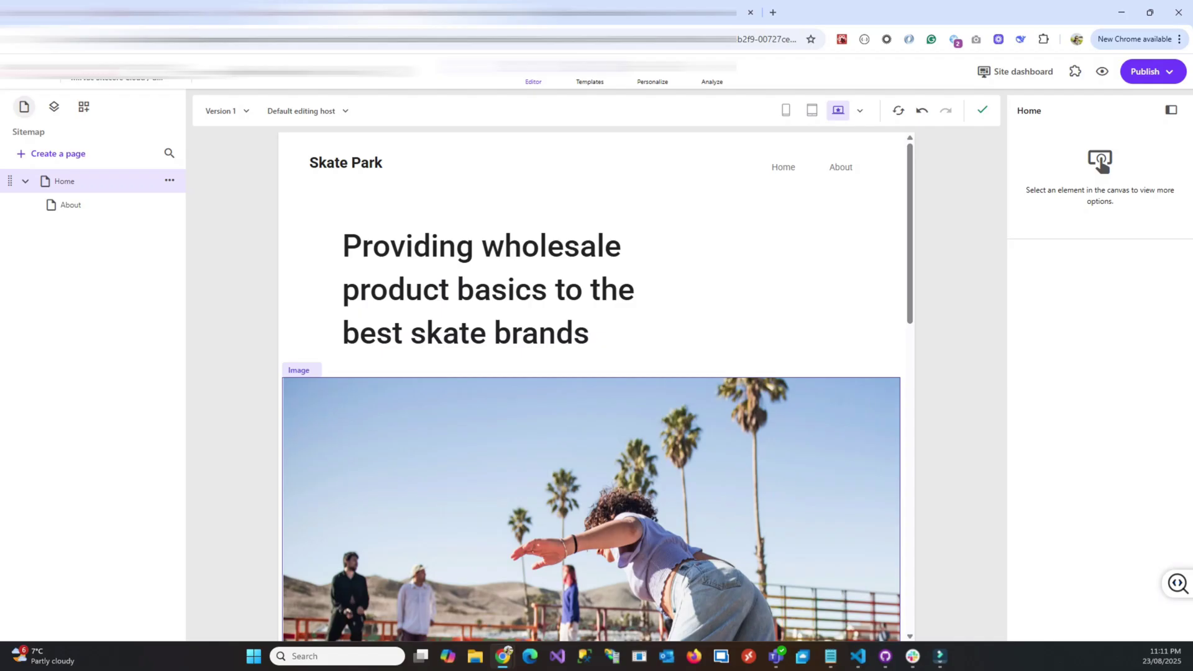
{"action": "left_click", "coordinate": [435, 382]}
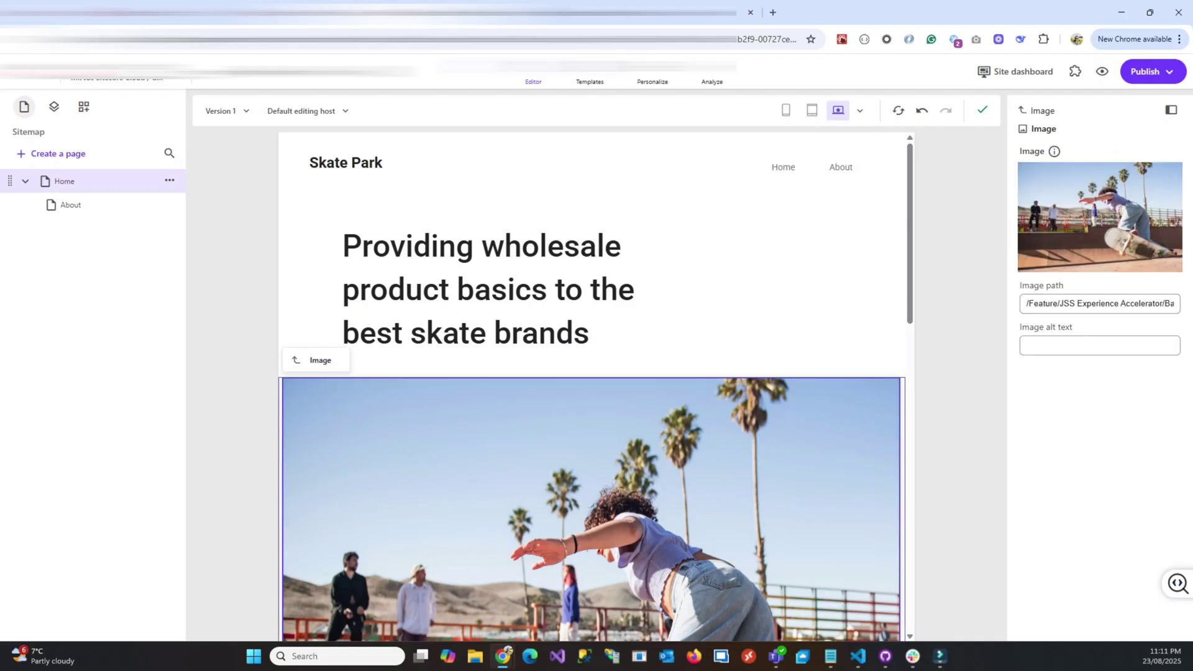
{"action": "left_click", "coordinate": [547, 289]}
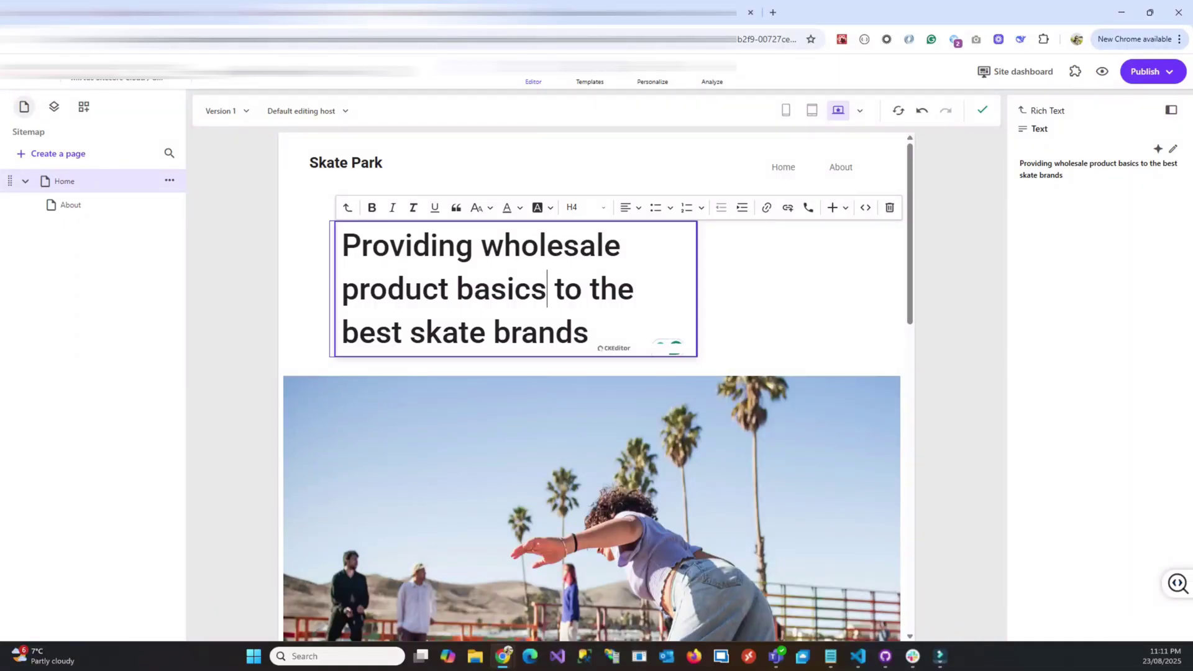
- Review the Local host option for the editing host and the actions available for the Home page
{"action": "left_click", "coordinate": [345, 110]}
{"action": "left_click", "coordinate": [388, 139]}
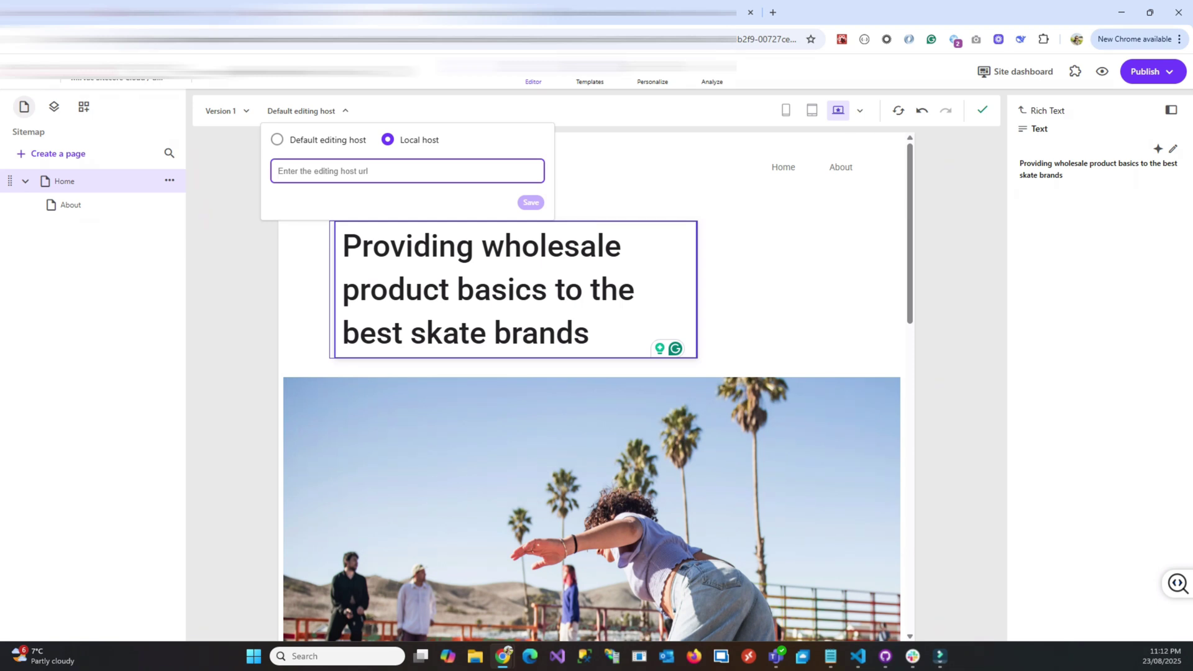
{"action": "key", "text": "Escape"}
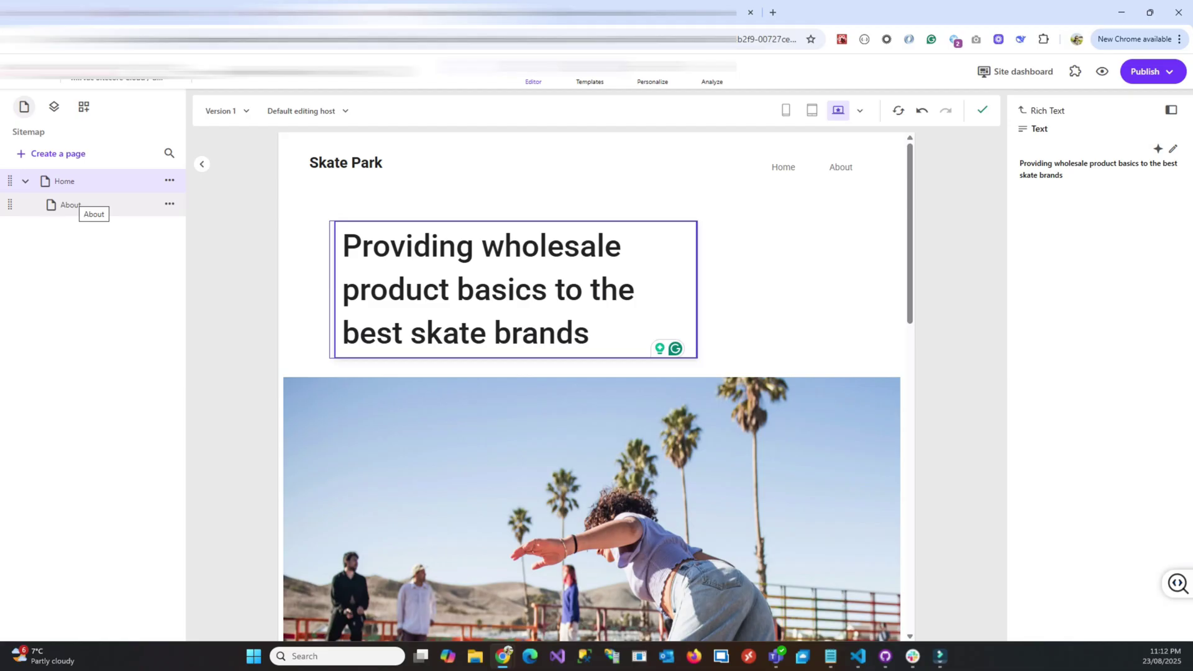
{"action": "left_click", "coordinate": [169, 181]}
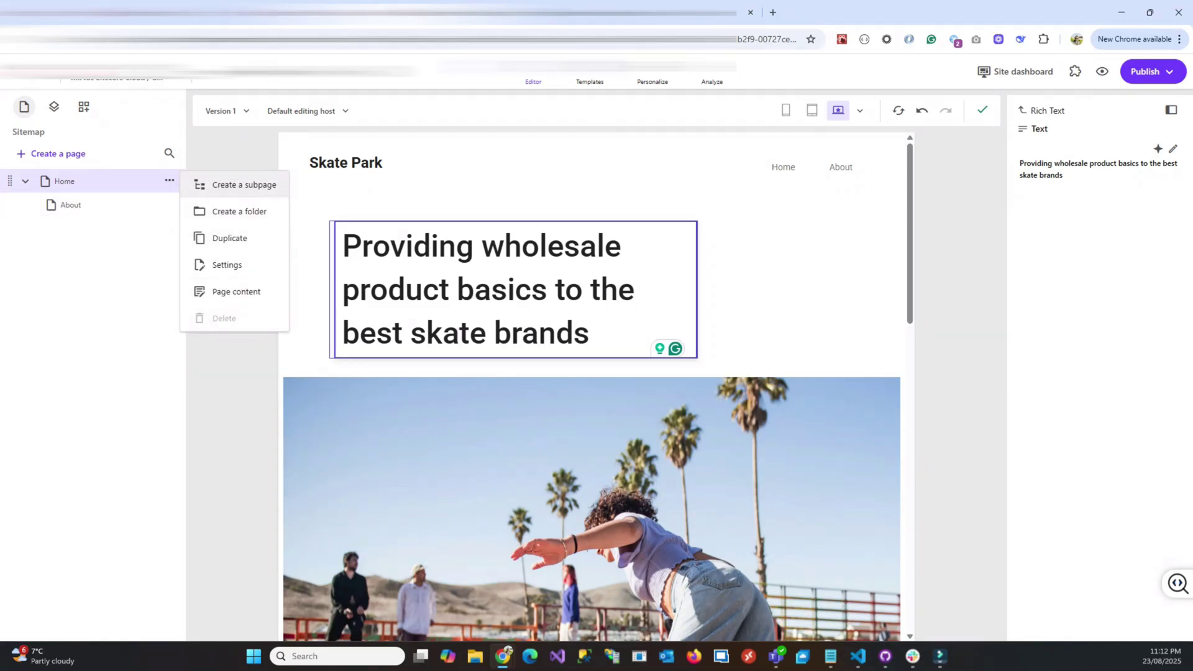
{"action": "key", "text": "Escape"}
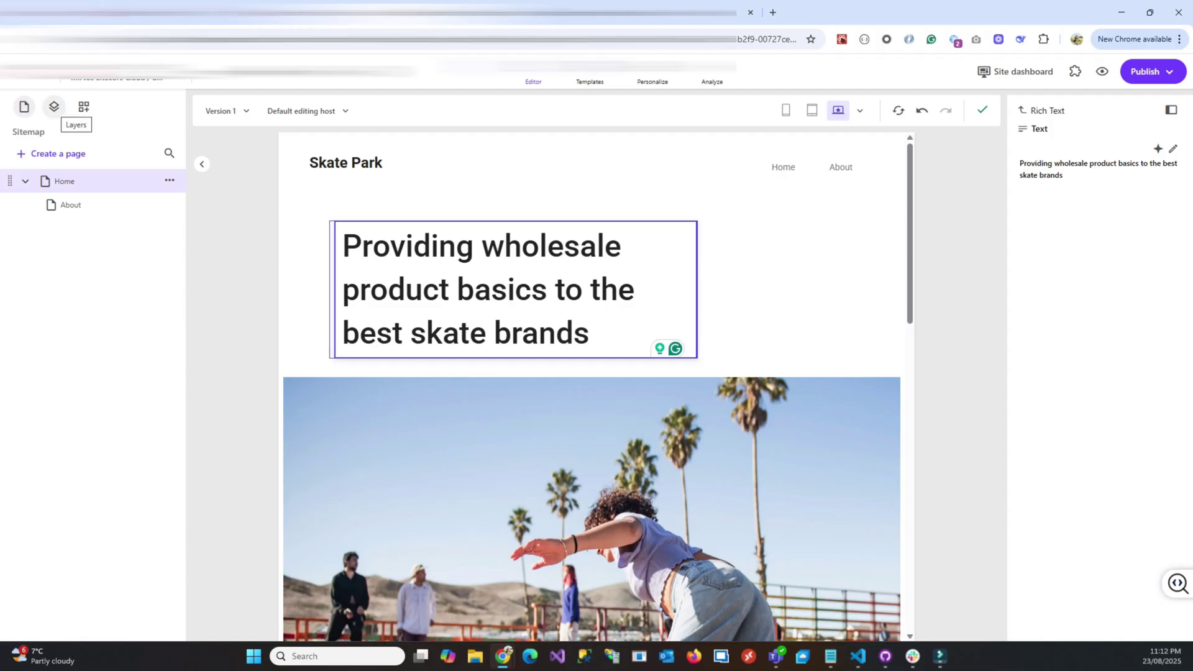
- Show the Home page's layers and examine what the headless-header placeholder contains
{"action": "left_click", "coordinate": [54, 106]}
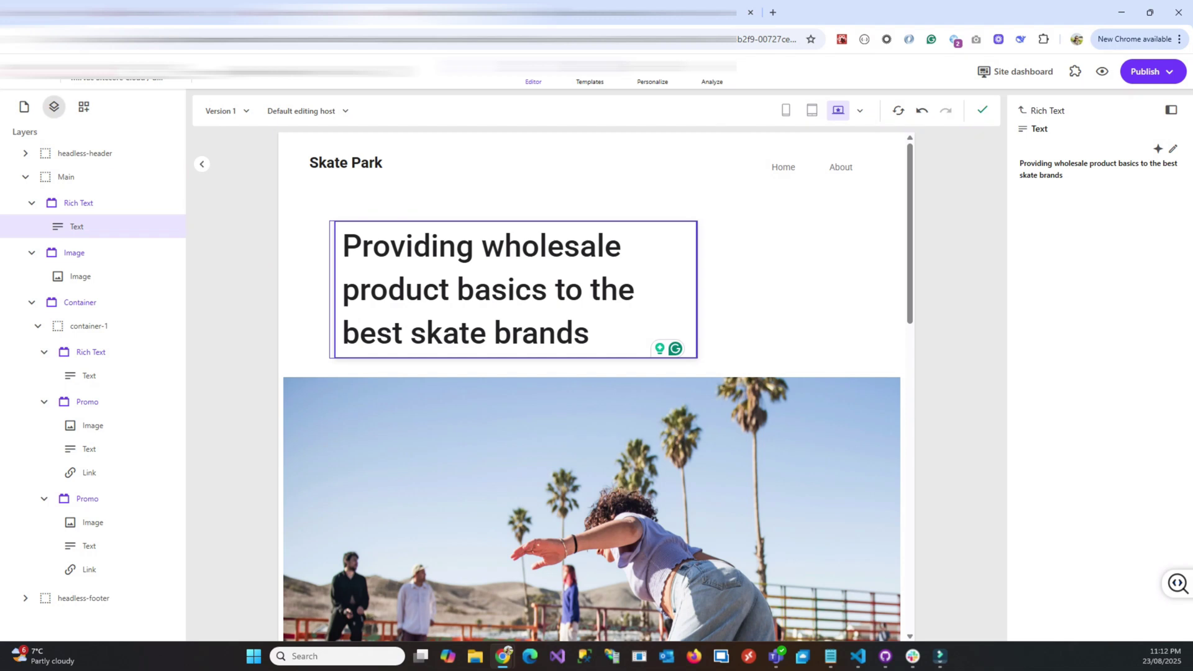
{"action": "left_click", "coordinate": [23, 107]}
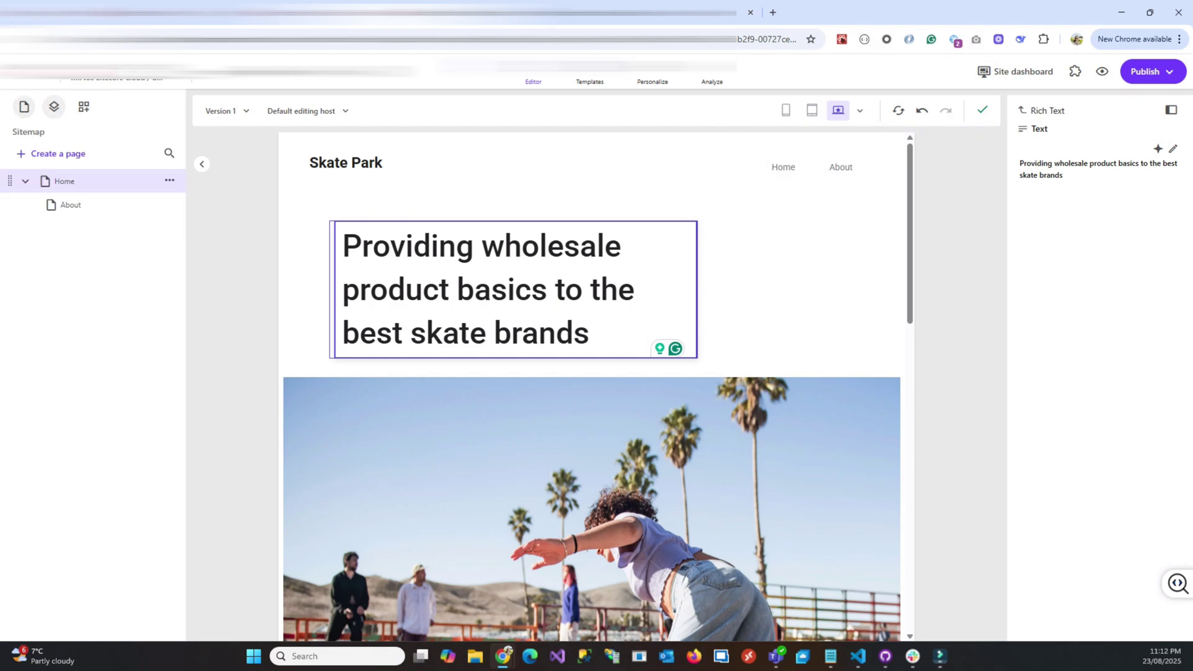
{"action": "left_click", "coordinate": [54, 106]}
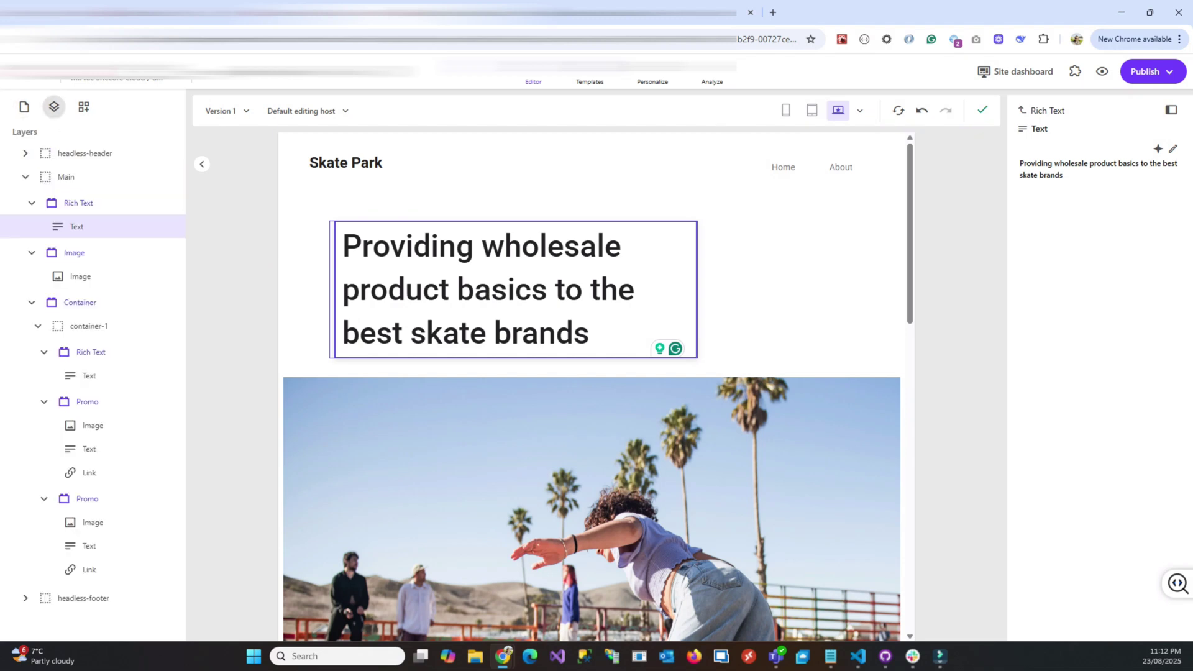
{"action": "left_click", "coordinate": [25, 177]}
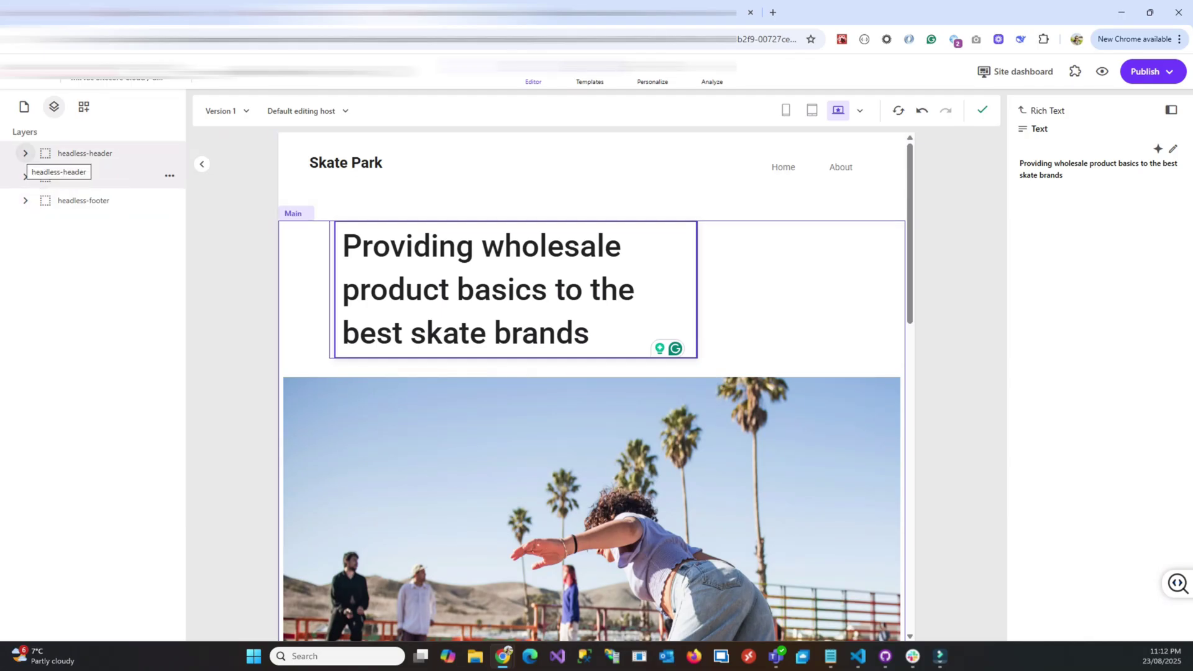
{"action": "left_click", "coordinate": [25, 153]}
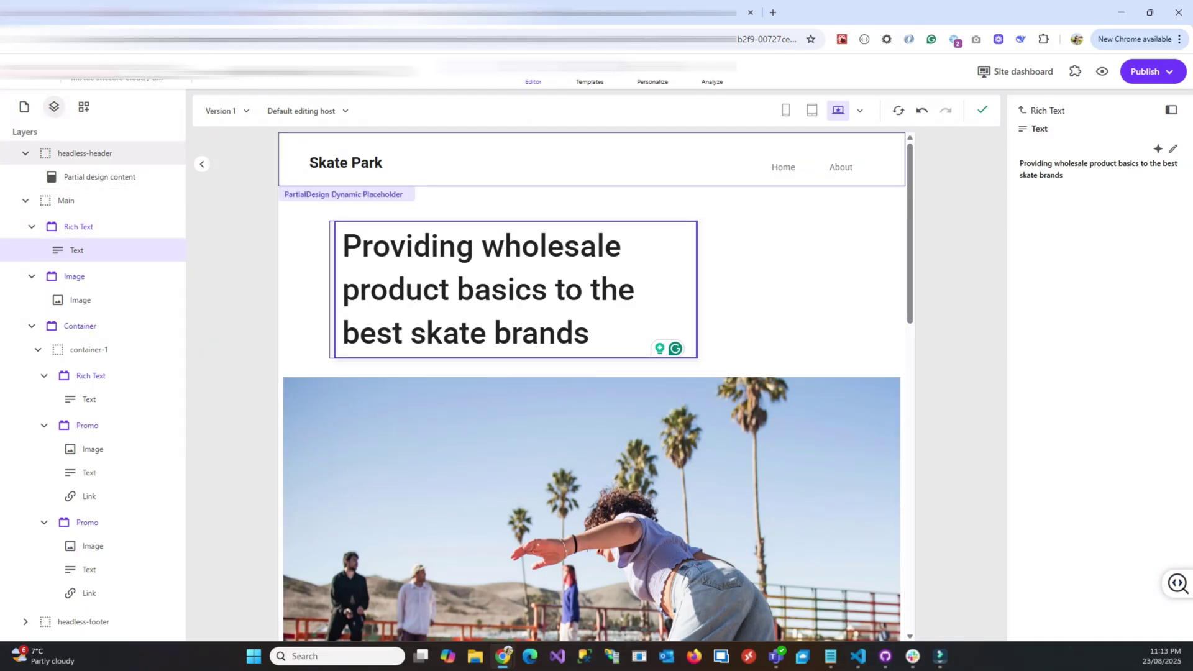
{"action": "left_click", "coordinate": [25, 153]}
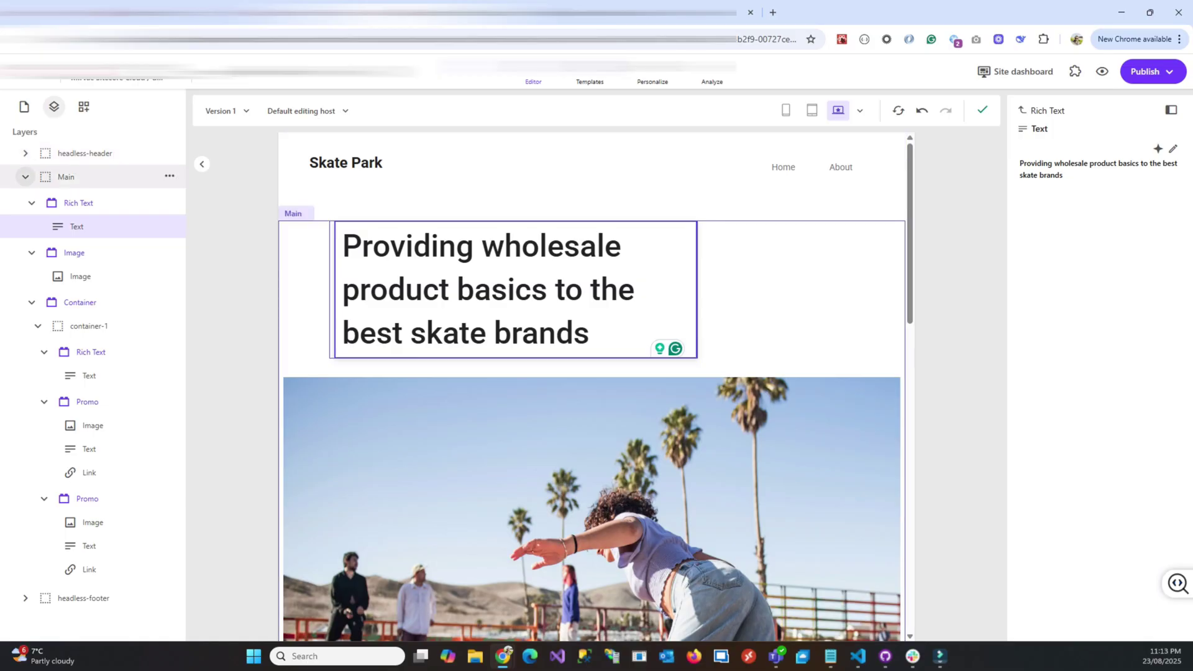
- Open the partial design used in the headless-footer placeholder for editing
{"action": "left_click", "coordinate": [25, 177]}
{"action": "left_click", "coordinate": [25, 200]}
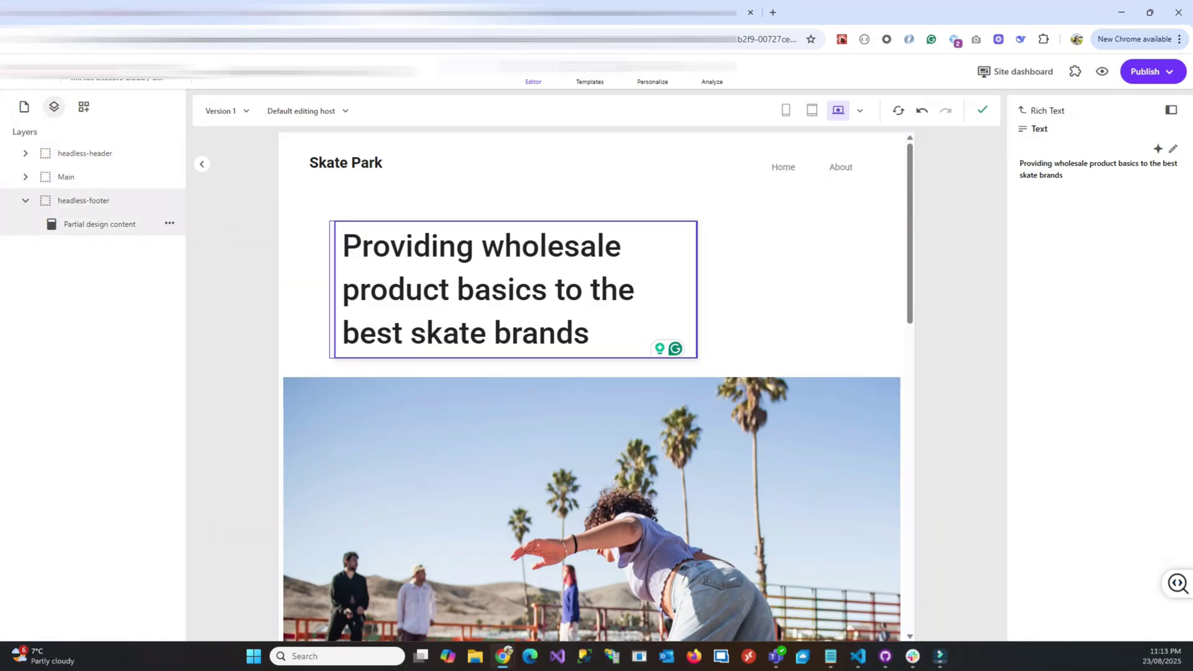
{"action": "left_click", "coordinate": [100, 224]}
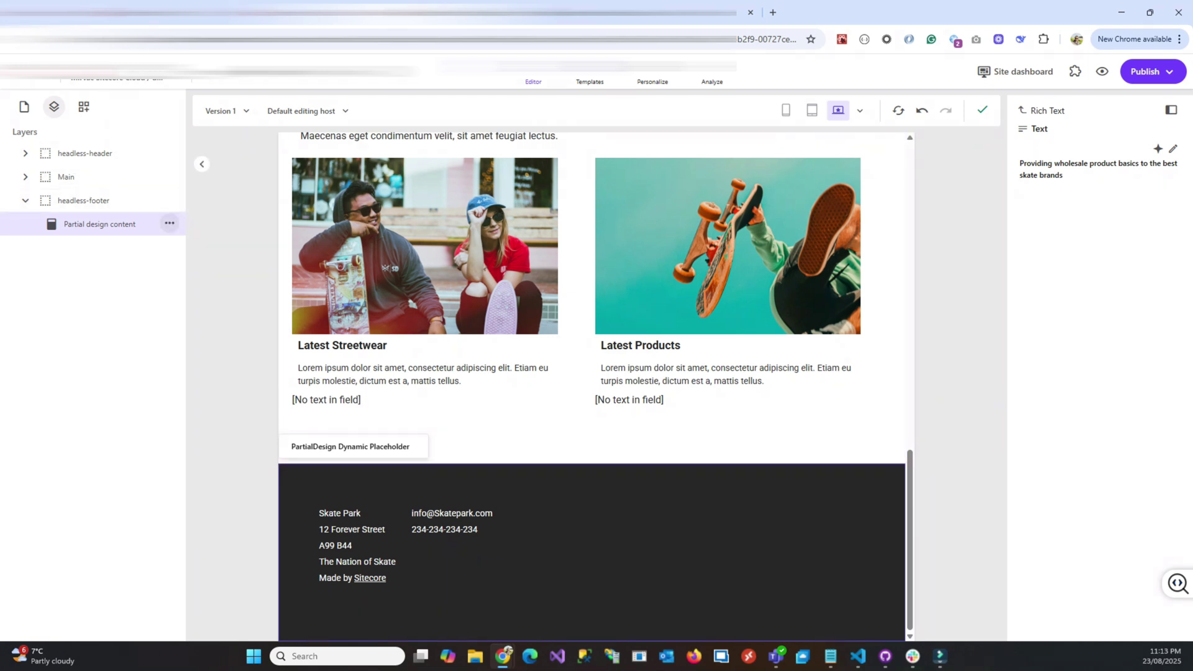
{"action": "left_click", "coordinate": [169, 223]}
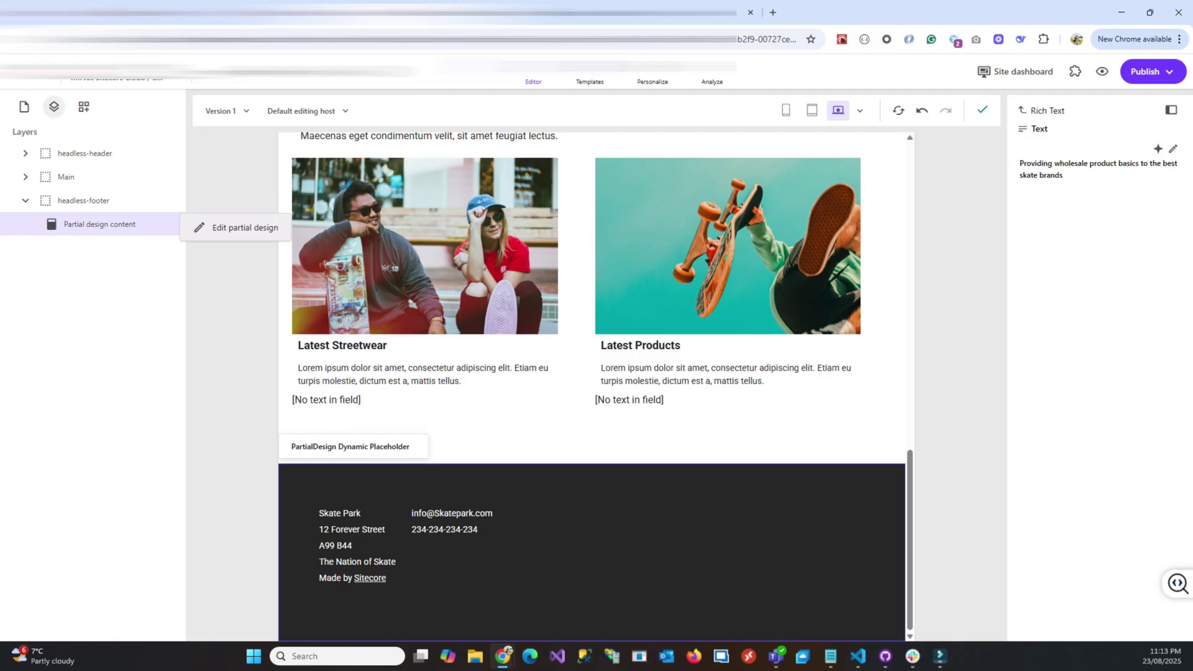
{"action": "left_click", "coordinate": [245, 228]}
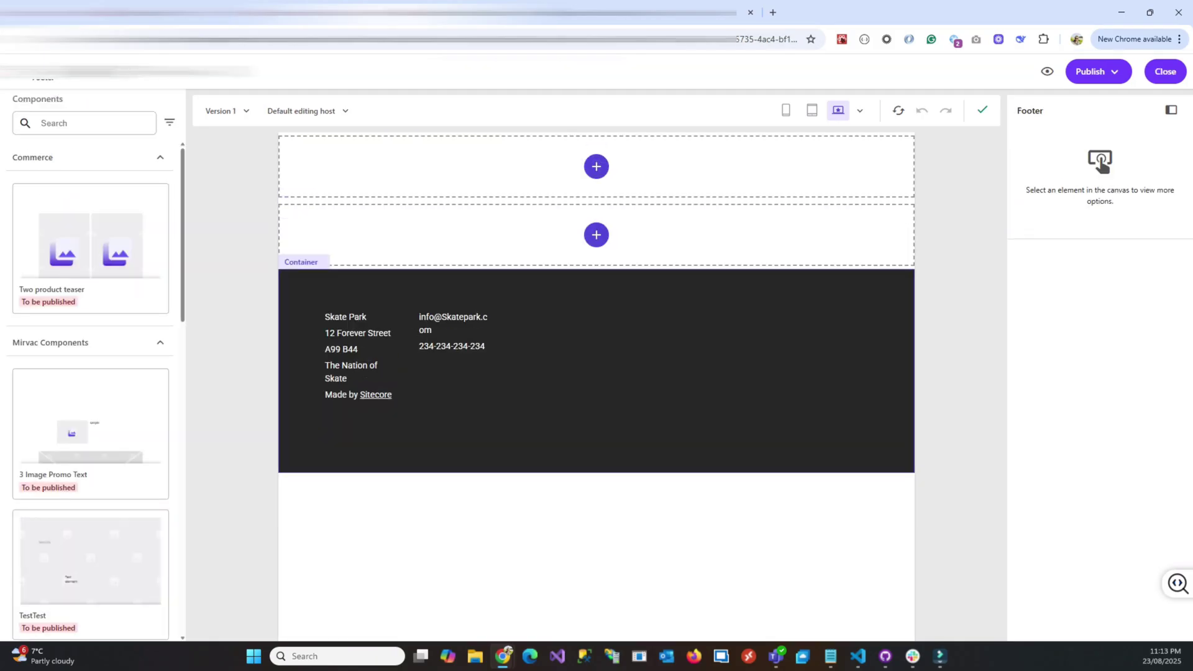
- Inspect the footer's container, address text and contact text, and return to the Home page
{"action": "left_click", "coordinate": [560, 435]}
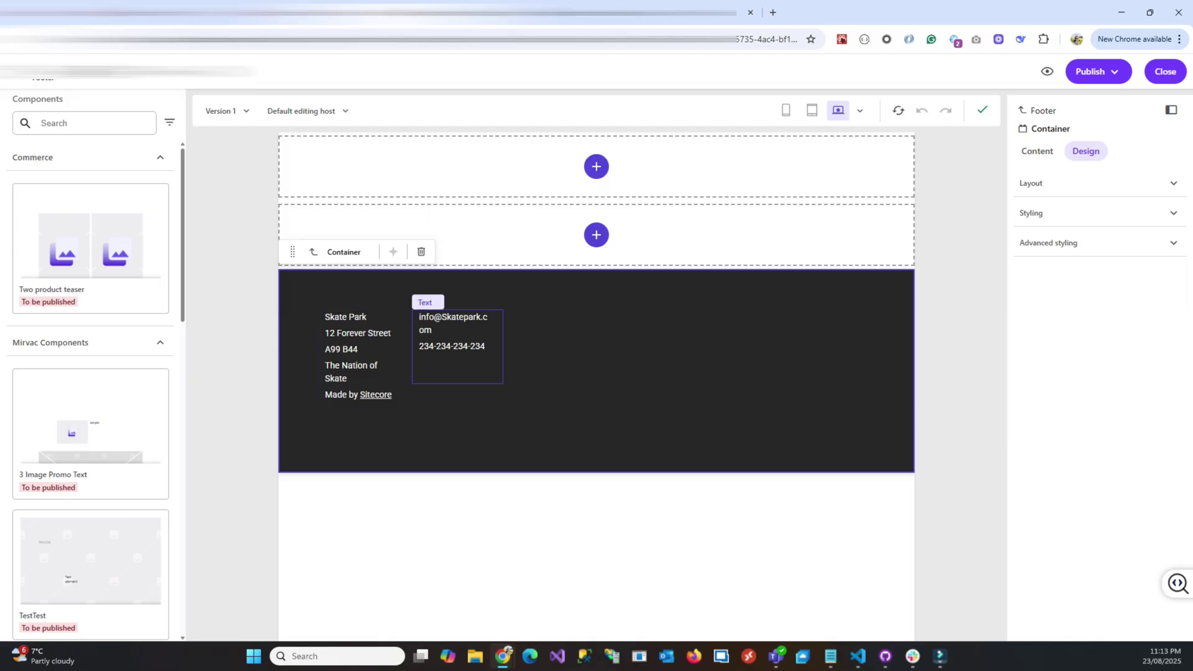
{"action": "left_click", "coordinate": [358, 355]}
{"action": "key", "text": "Escape"}
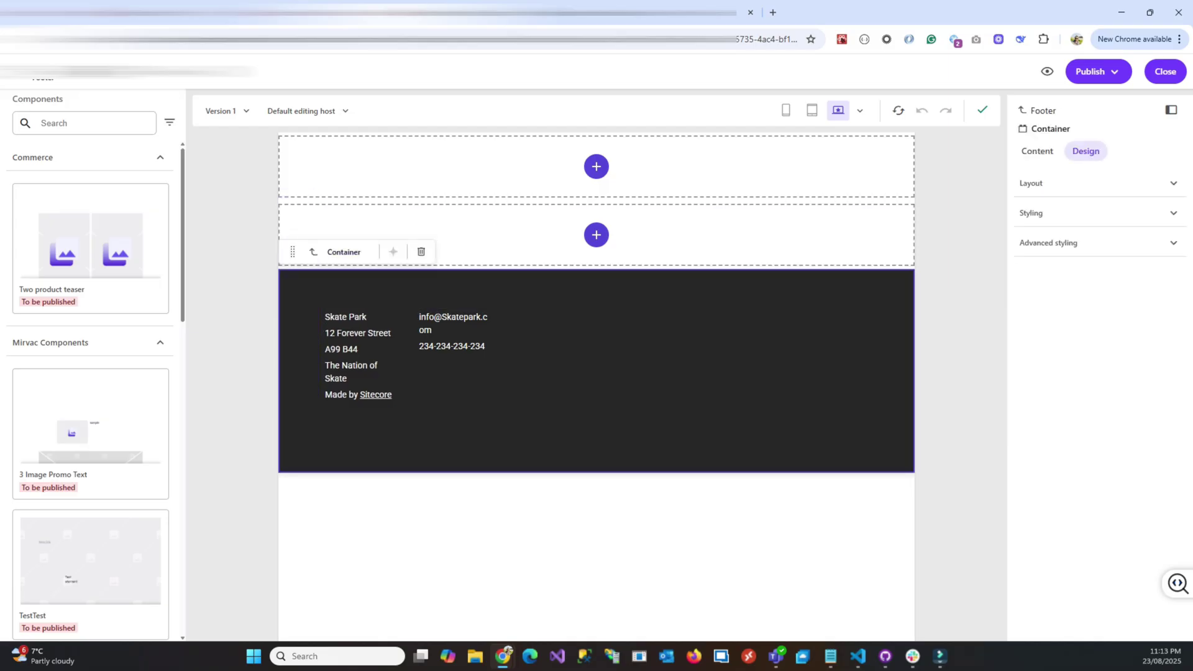
{"action": "left_click", "coordinate": [347, 366]}
{"action": "left_click", "coordinate": [426, 328]}
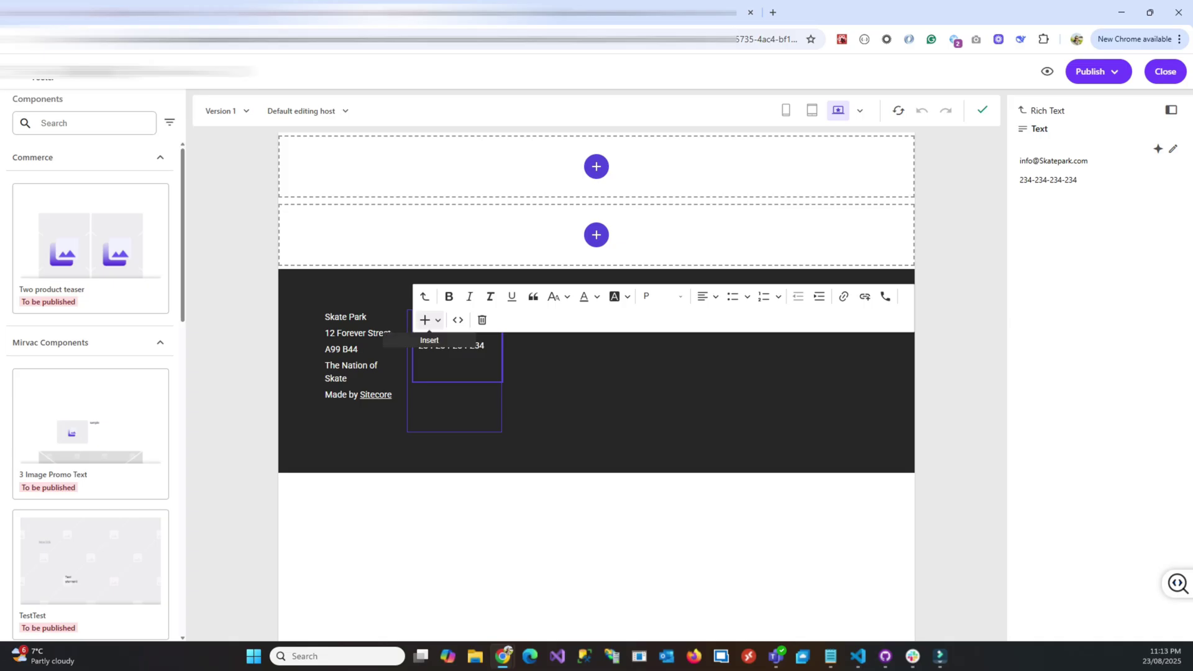
{"action": "left_click", "coordinate": [339, 364]}
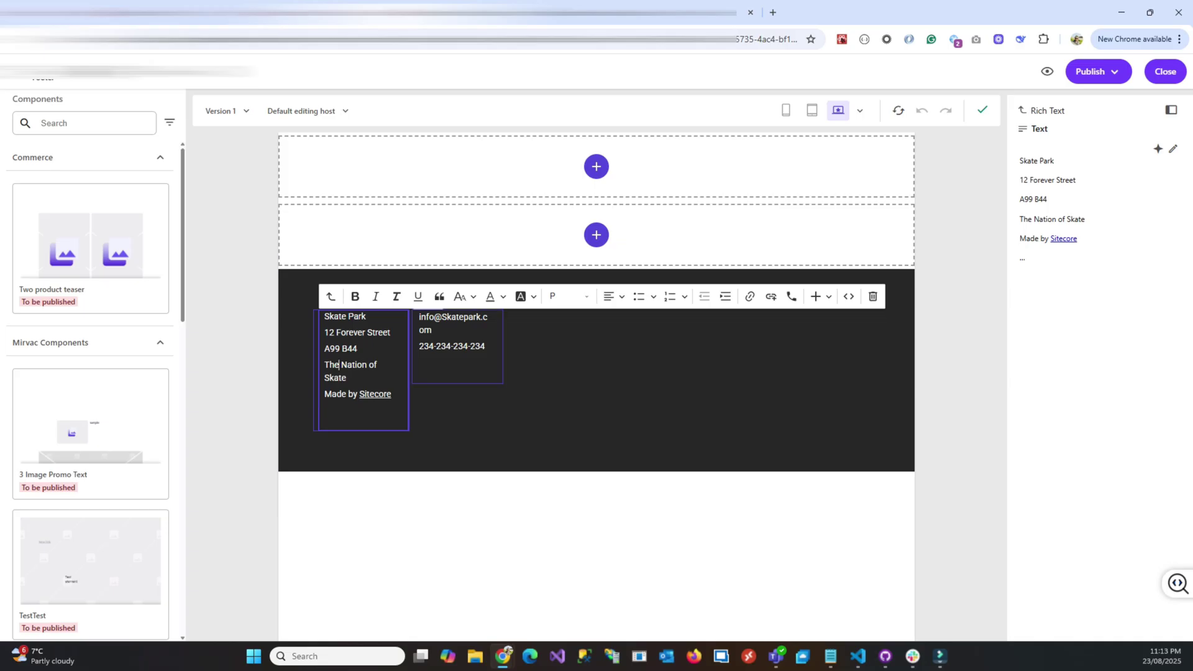
{"action": "left_click", "coordinate": [445, 346]}
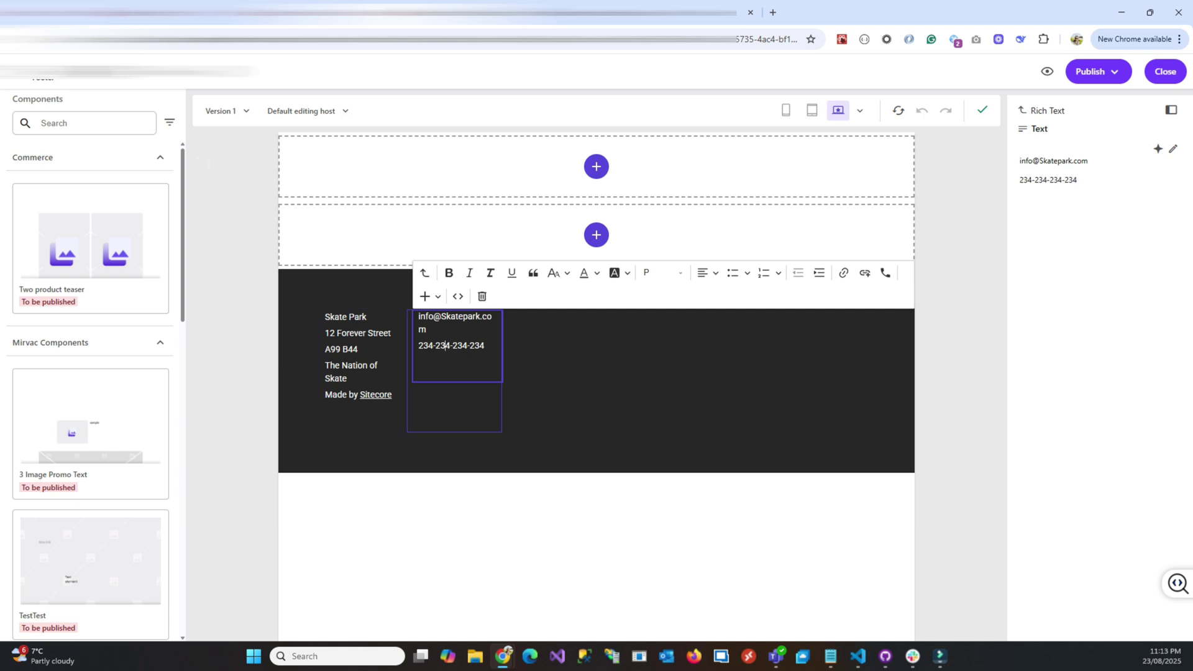
{"action": "key", "text": "Escape"}
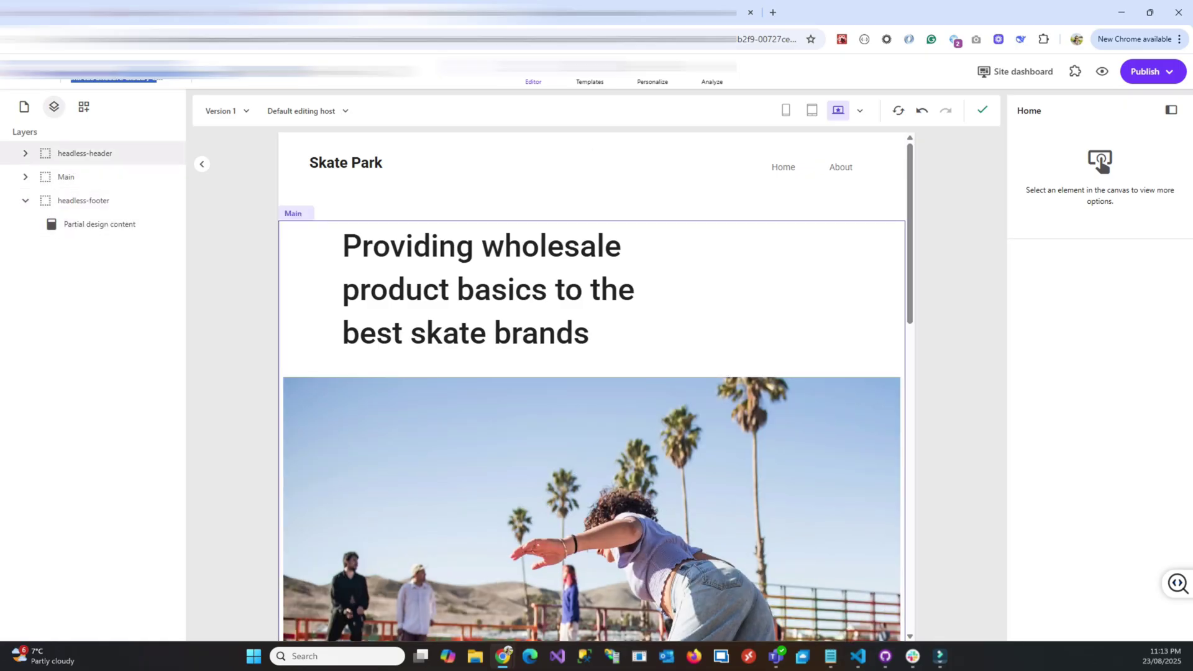
- Collapse the headless-footer layer and check the partial design content inside headless-header
{"action": "left_click", "coordinate": [25, 201]}
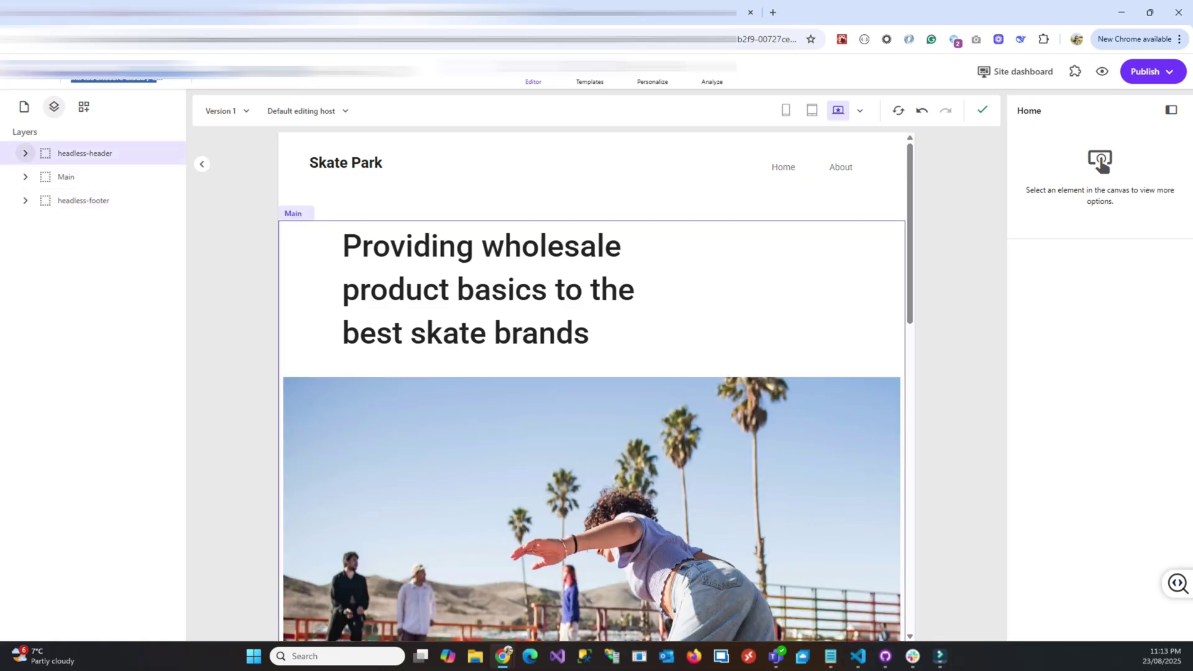
{"action": "left_click", "coordinate": [25, 153]}
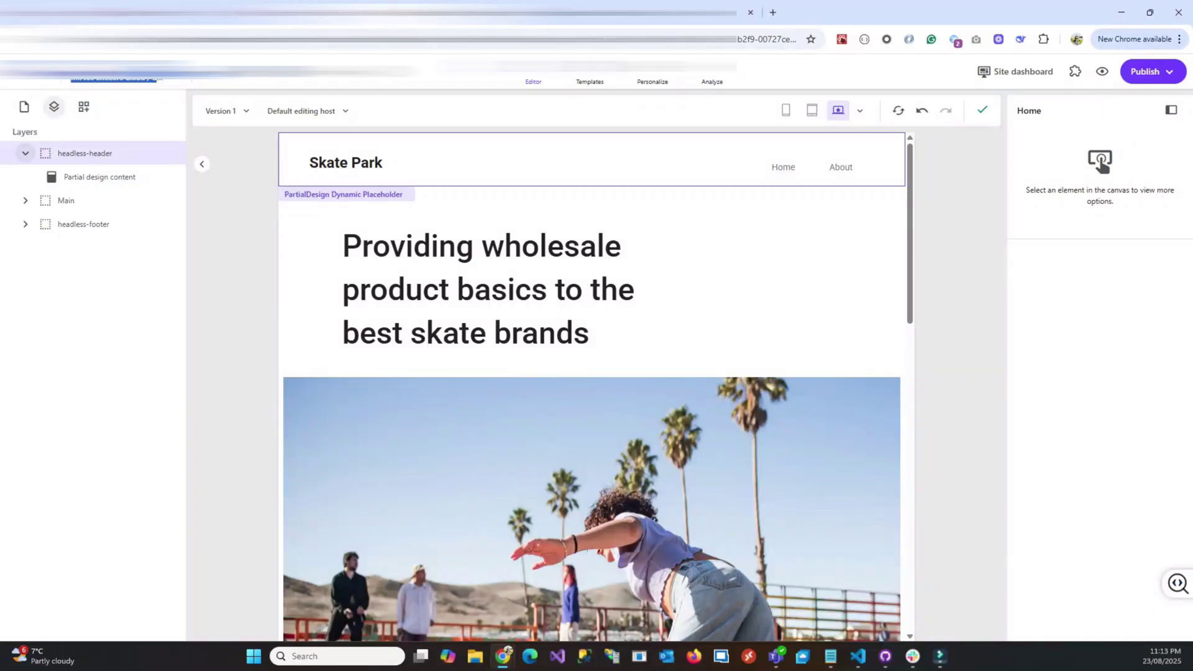
{"action": "left_click", "coordinate": [25, 153]}
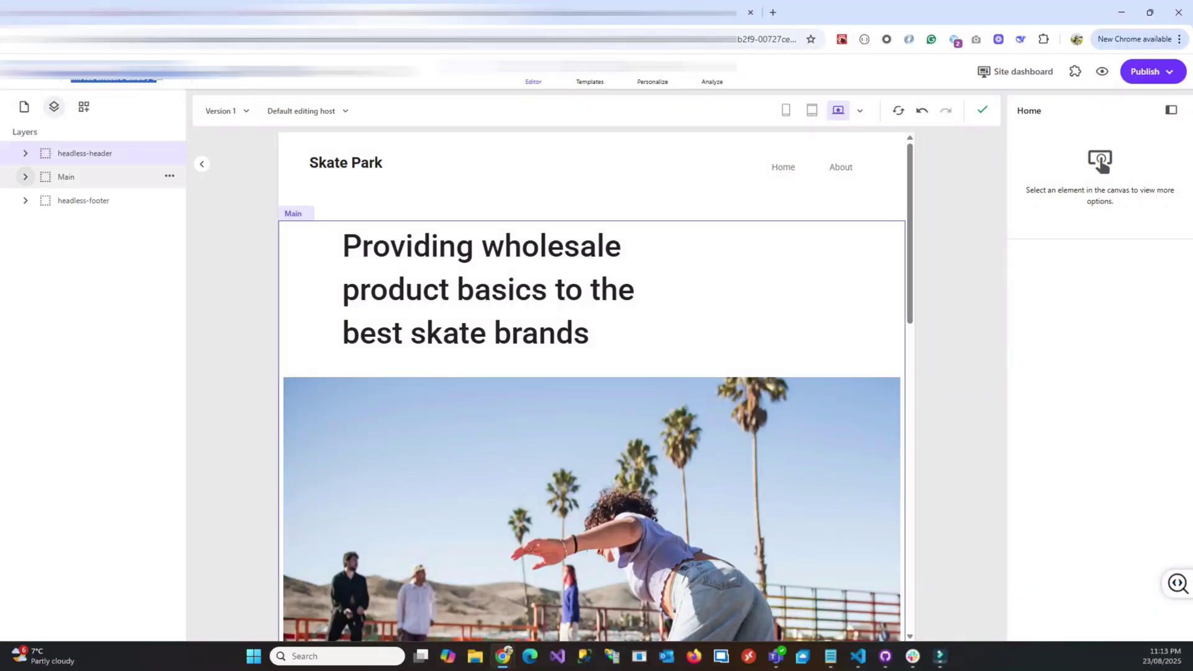
- Expand the Main placeholder and collapse its Rich Text, Image and Container components
{"action": "left_click", "coordinate": [25, 177]}
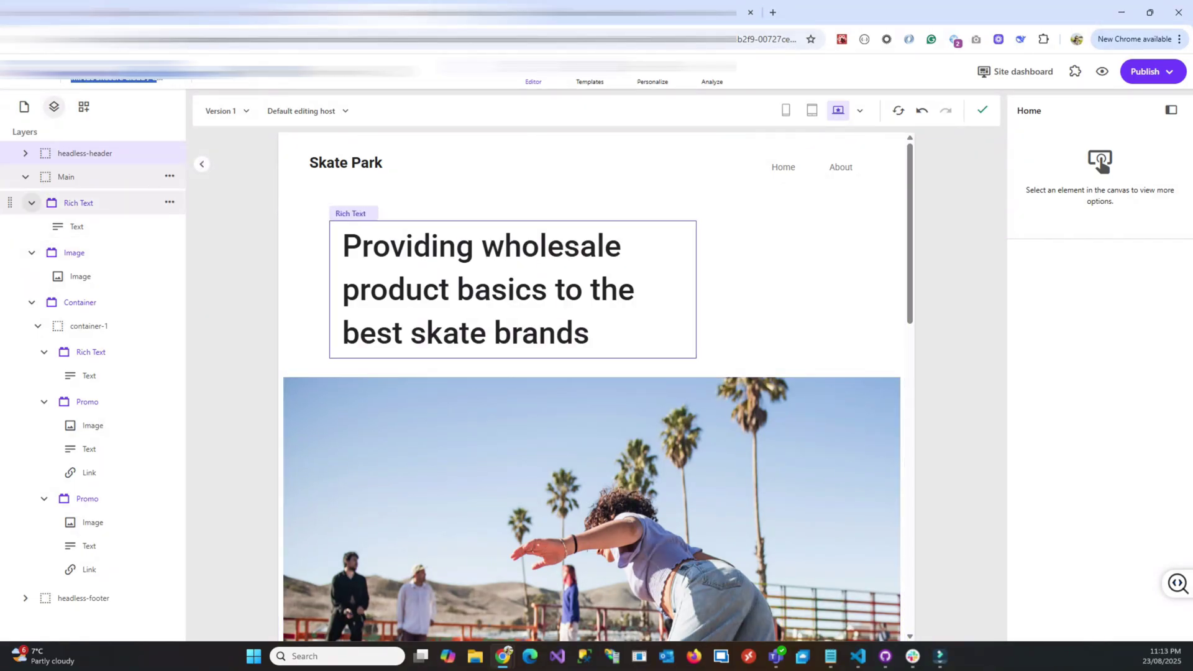
{"action": "left_click", "coordinate": [31, 202]}
{"action": "left_click", "coordinate": [31, 229]}
{"action": "left_click", "coordinate": [31, 255]}
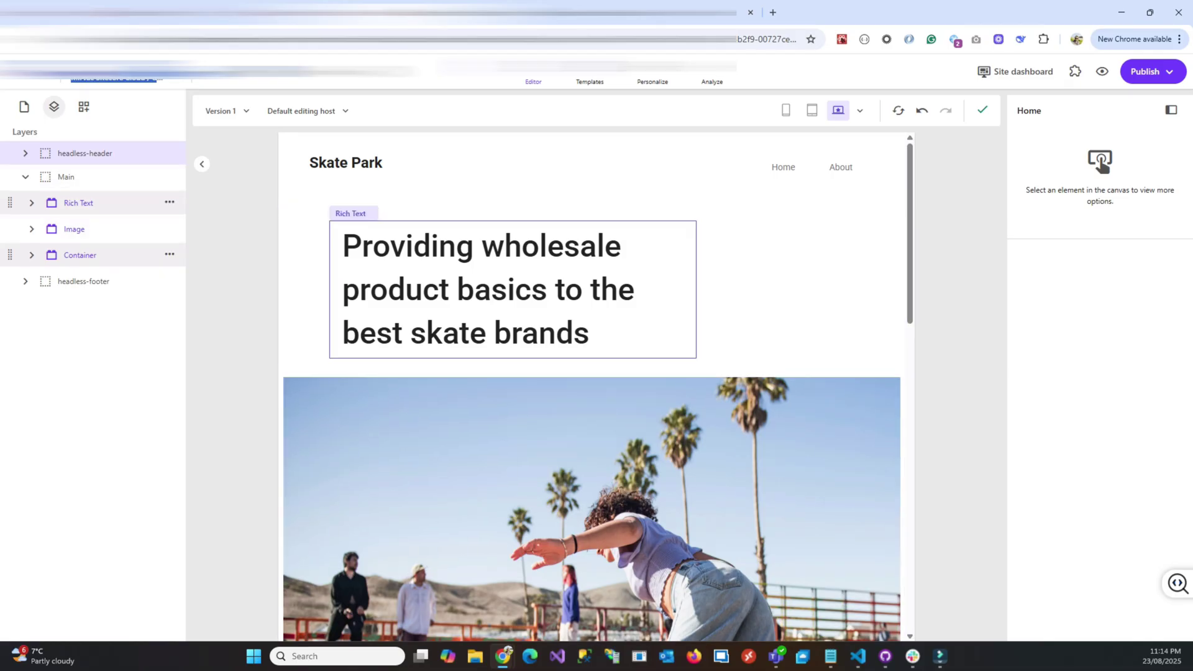
- Select the Rich Text component under Main, expand it and select its Text field
{"action": "left_click", "coordinate": [78, 202]}
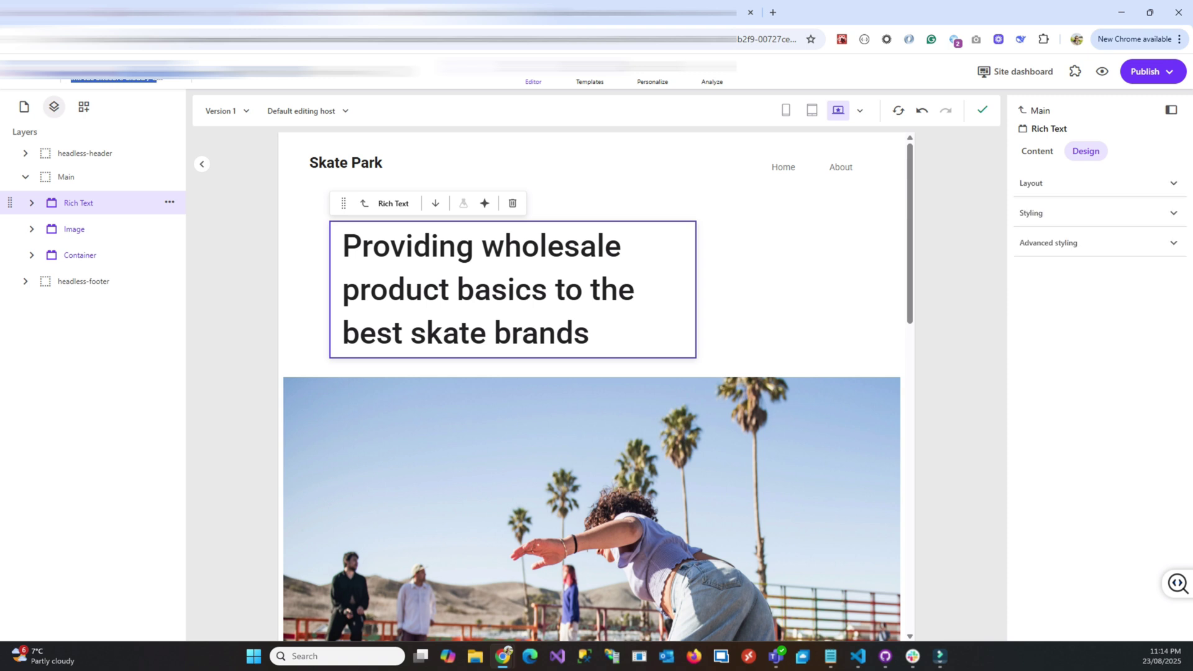
{"action": "left_click", "coordinate": [31, 202]}
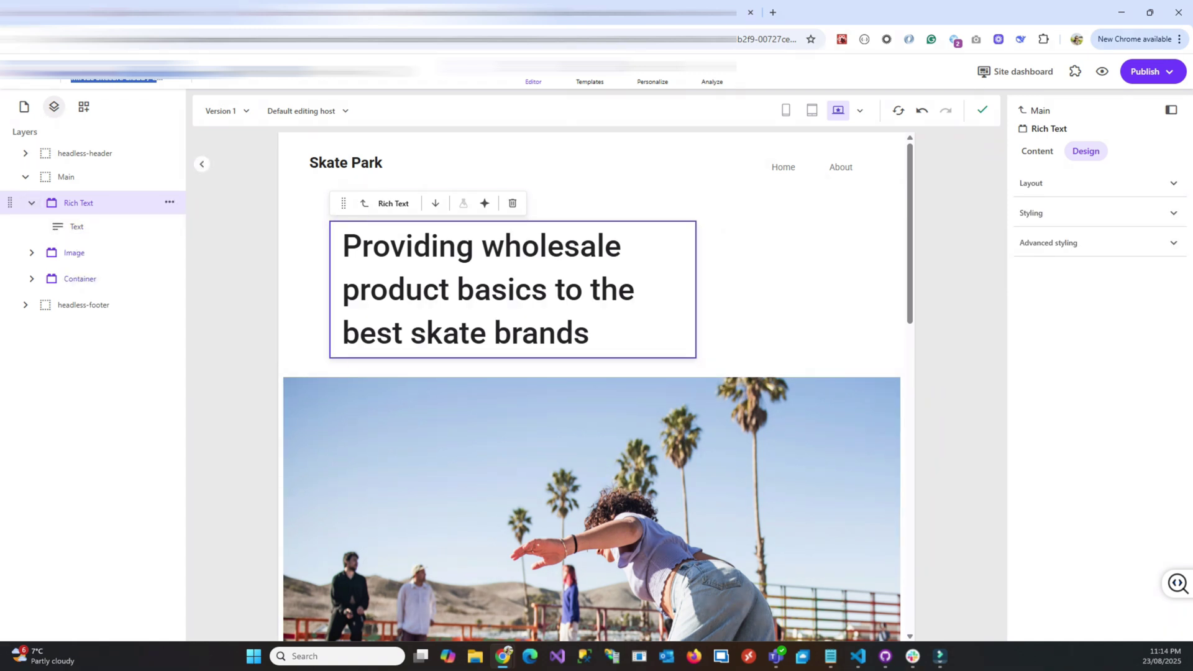
{"action": "left_click", "coordinate": [77, 226]}
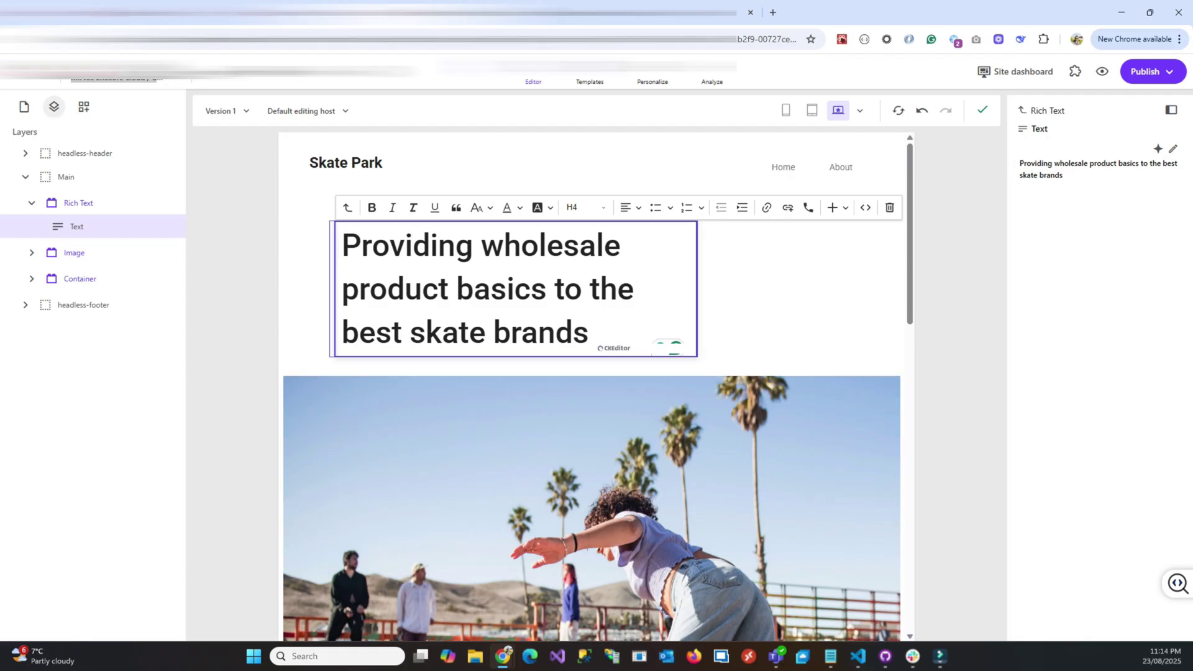
- Check inline editing of the Rich Text heading on the canvas by placing the cursor at the ends of its three lines
{"action": "left_click_drag", "start_coordinate": [555, 289], "coordinate": [564, 289]}
{"action": "left_click", "coordinate": [622, 244]}
{"action": "left_click", "coordinate": [634, 289]}
{"action": "left_click", "coordinate": [622, 244]}
{"action": "left_click", "coordinate": [634, 289]}
{"action": "left_click", "coordinate": [590, 333]}
- Open the heading in the expanded rich text editor, select part of its text, and close the editor without changes
{"action": "left_click", "coordinate": [1173, 149]}
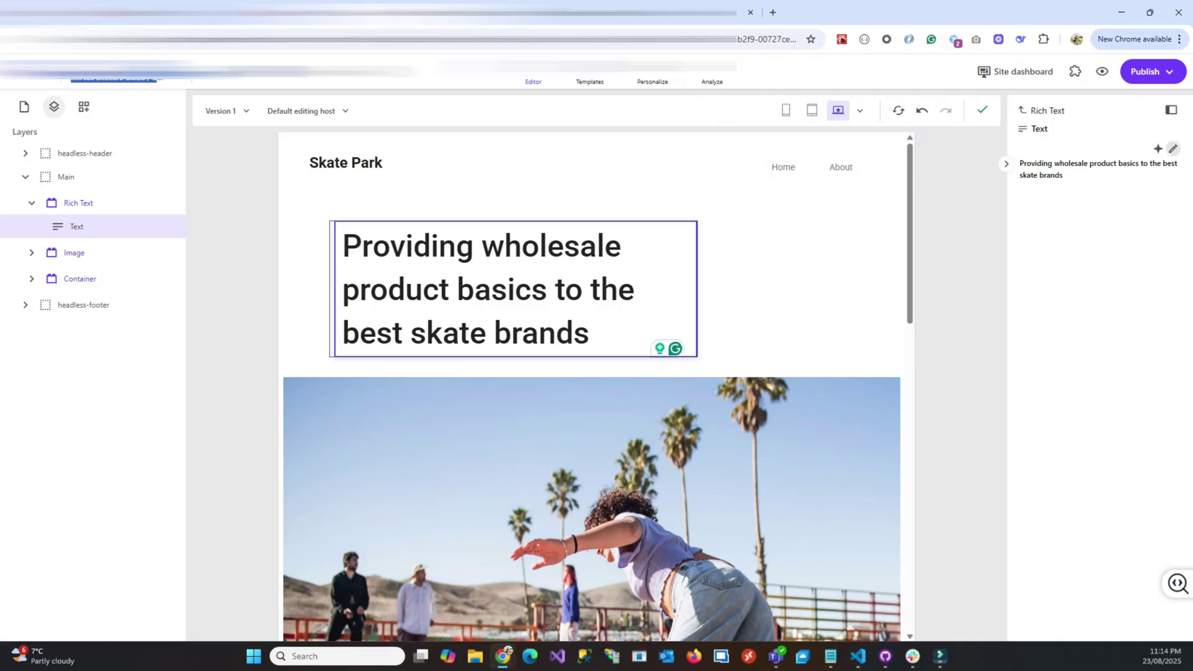
{"action": "left_click_drag", "start_coordinate": [635, 227], "coordinate": [816, 227]}
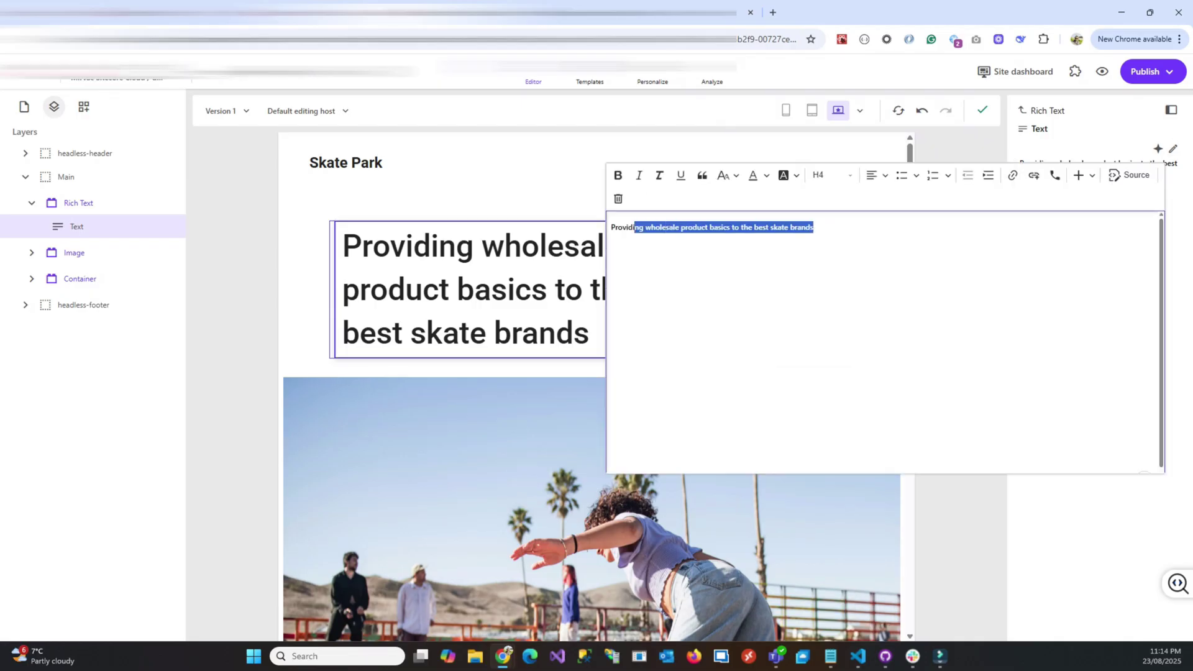
{"action": "left_click", "coordinate": [814, 227]}
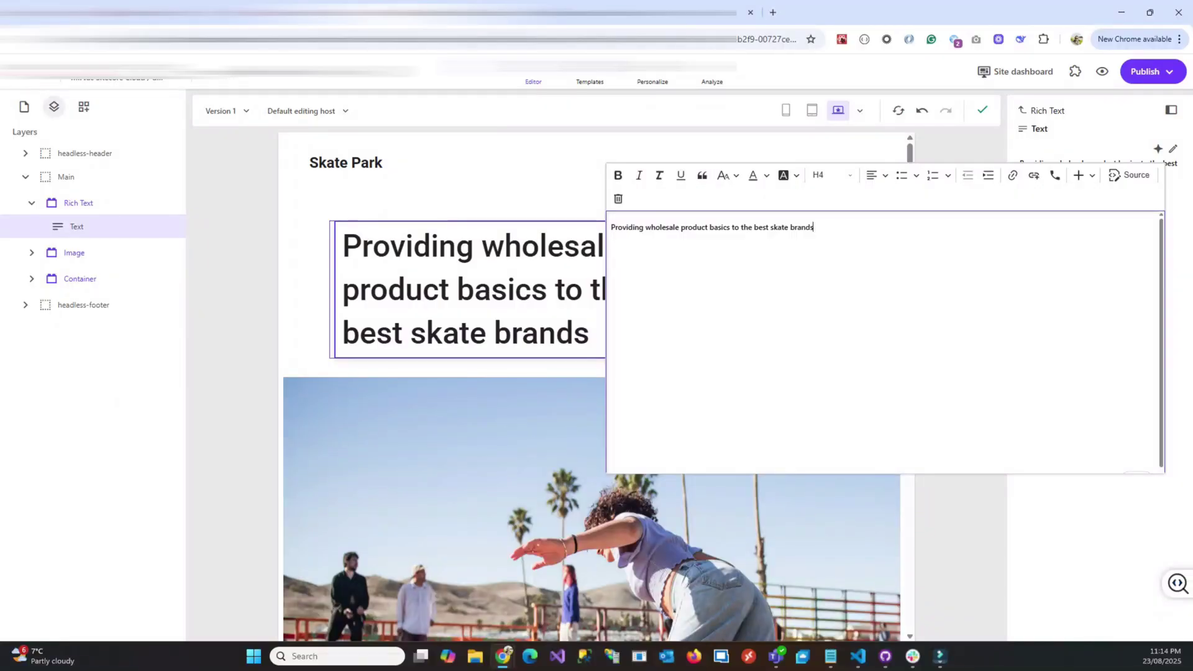
{"action": "key", "text": "Escape"}
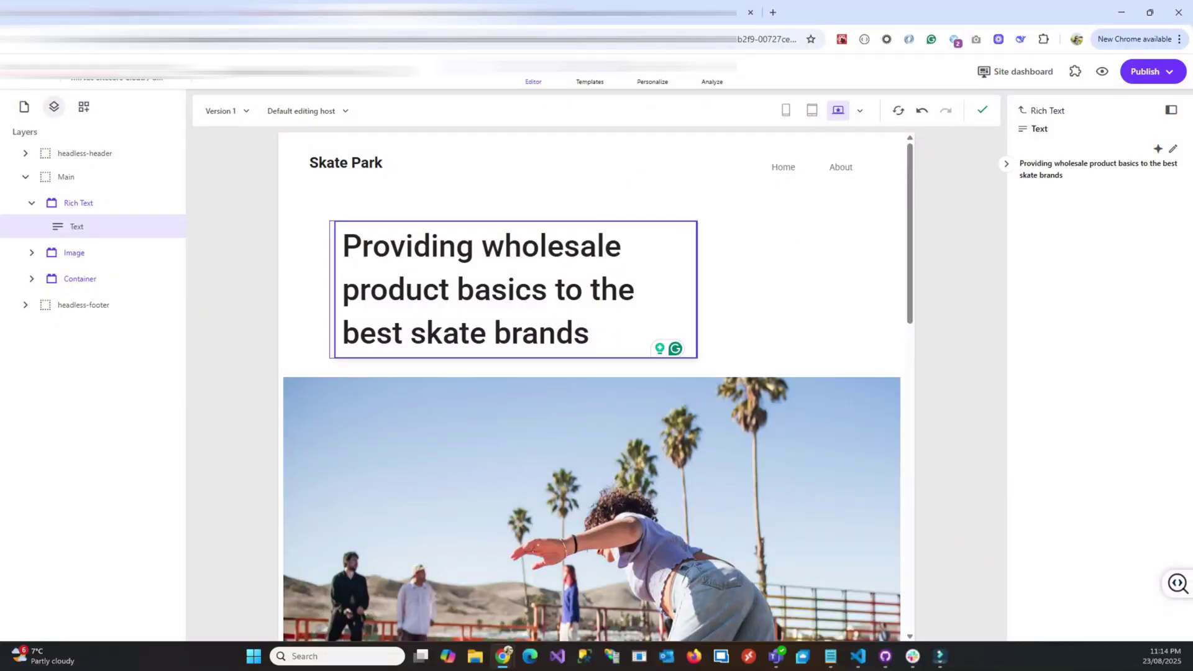
- Expand the Image component under Main, select its Image field and view the picture on the page
{"action": "left_click", "coordinate": [74, 252]}
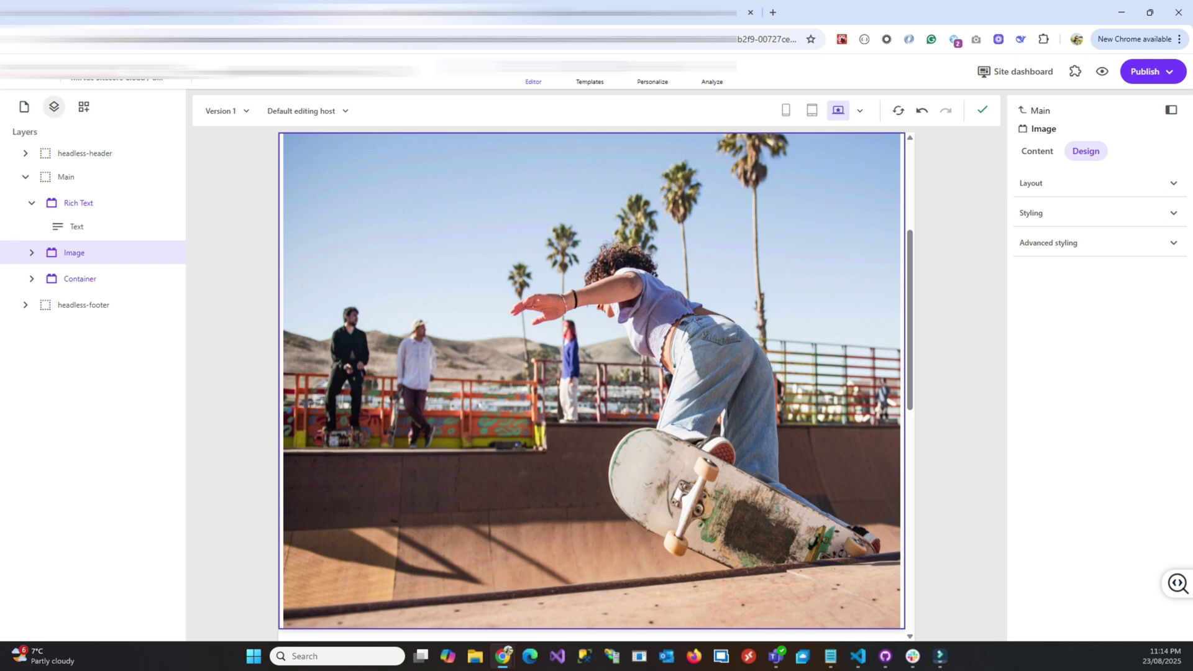
{"action": "left_click", "coordinate": [32, 252]}
{"action": "left_click", "coordinate": [81, 276]}
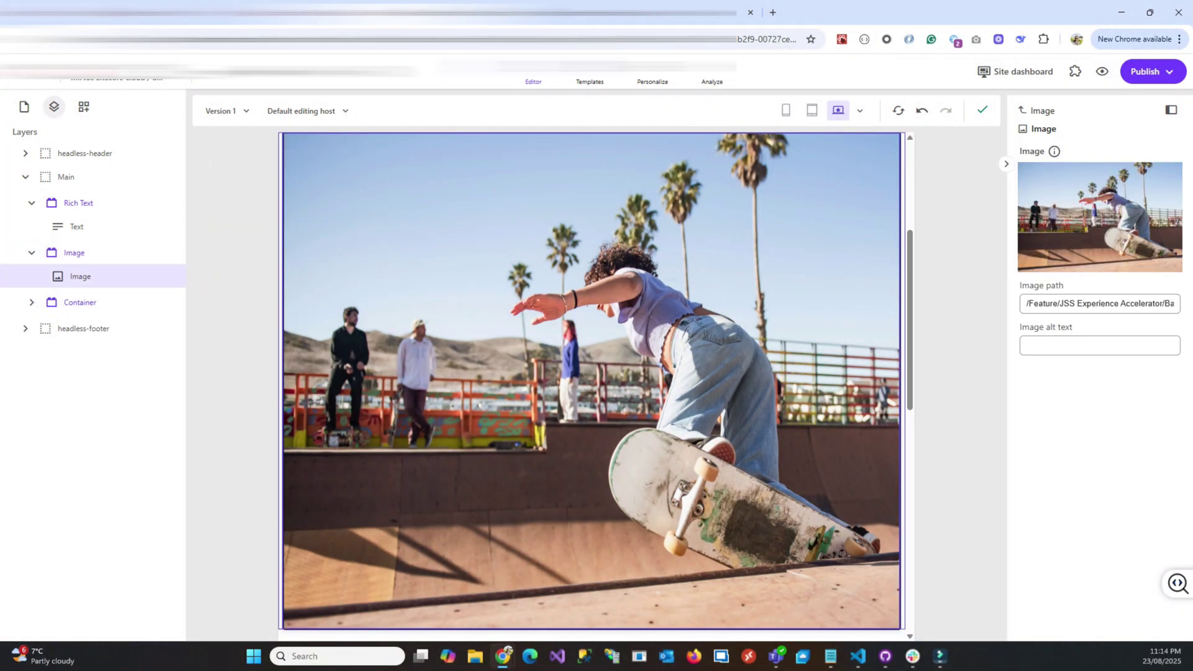
{"action": "mouse_move", "coordinate": [1100, 224]}
{"action": "scroll", "coordinate": [595, 385], "scroll_direction": "up", "scroll_amount": 3}
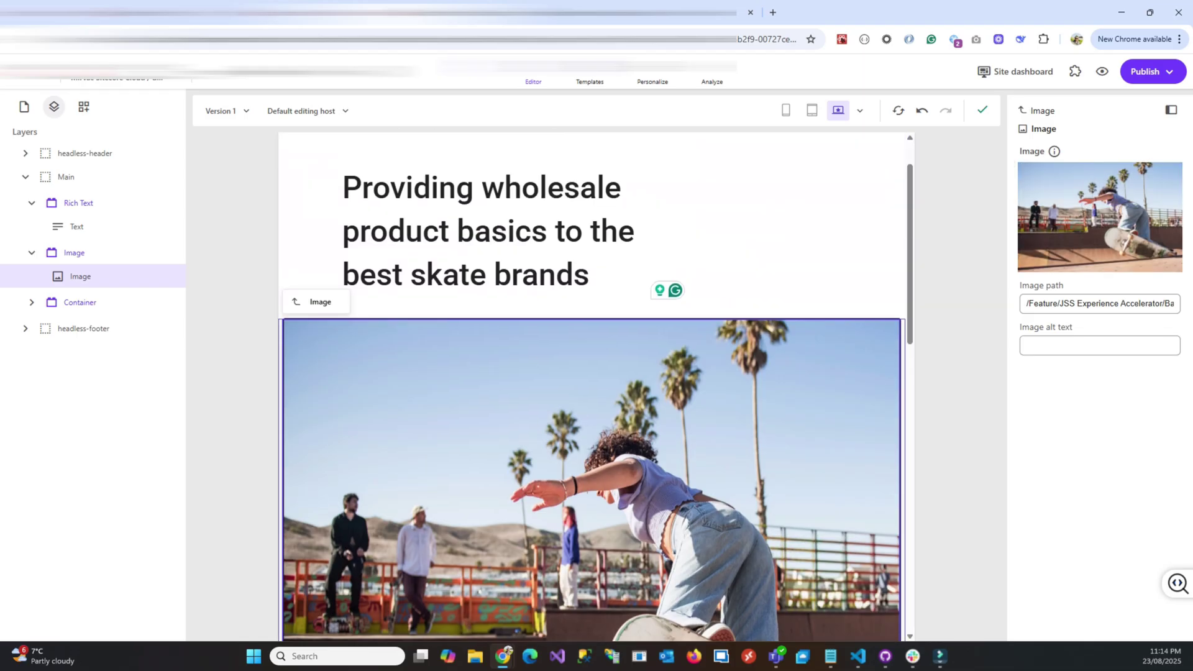
{"action": "scroll", "coordinate": [596, 385], "scroll_direction": "down", "scroll_amount": 5}
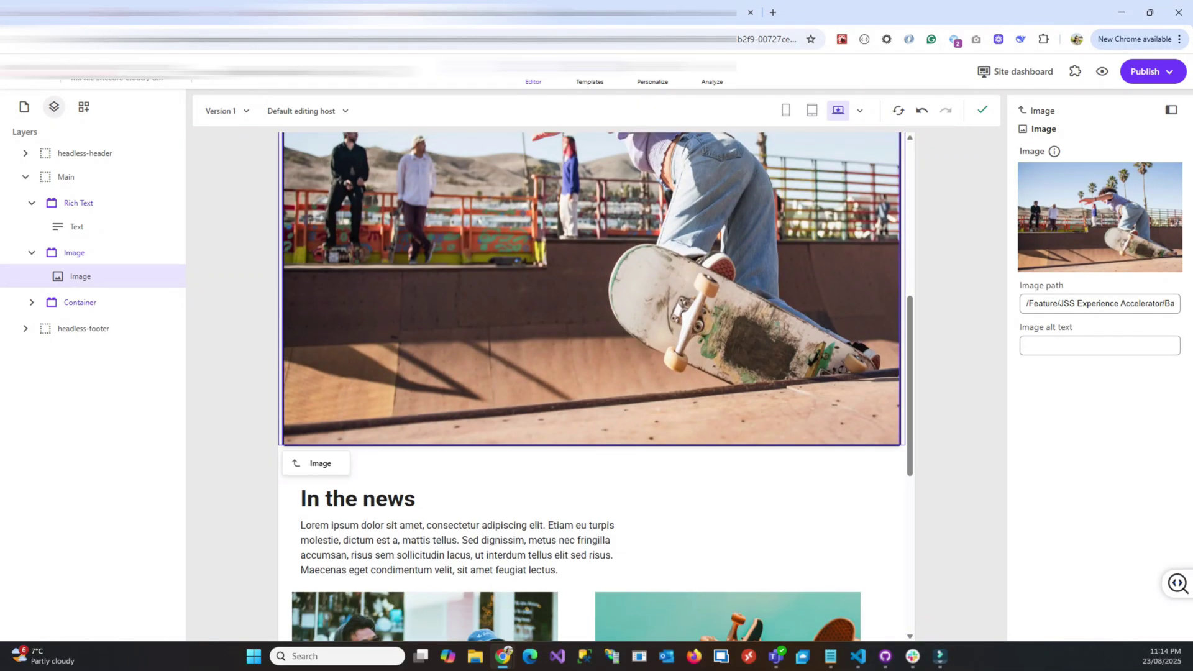
{"action": "scroll", "coordinate": [595, 385], "scroll_direction": "up", "scroll_amount": 4}
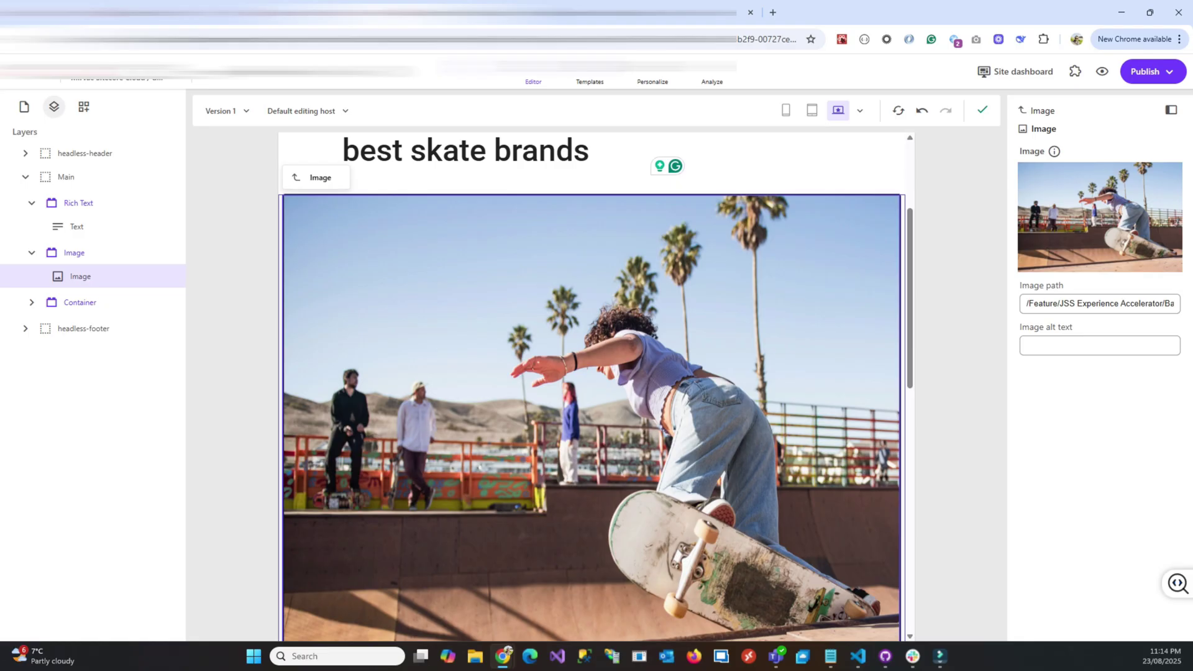
- Inspect the image path and alt text fields, and view the AI optimization options for the alt text
{"action": "left_click", "coordinate": [1076, 303]}
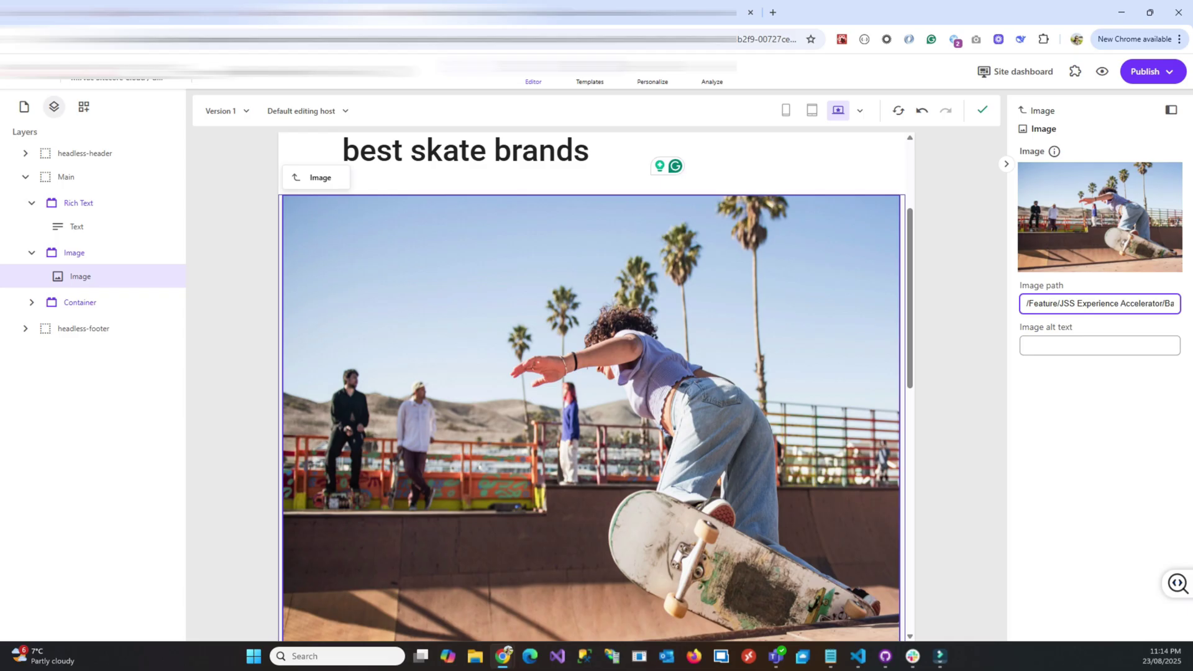
{"action": "left_click", "coordinate": [1168, 345]}
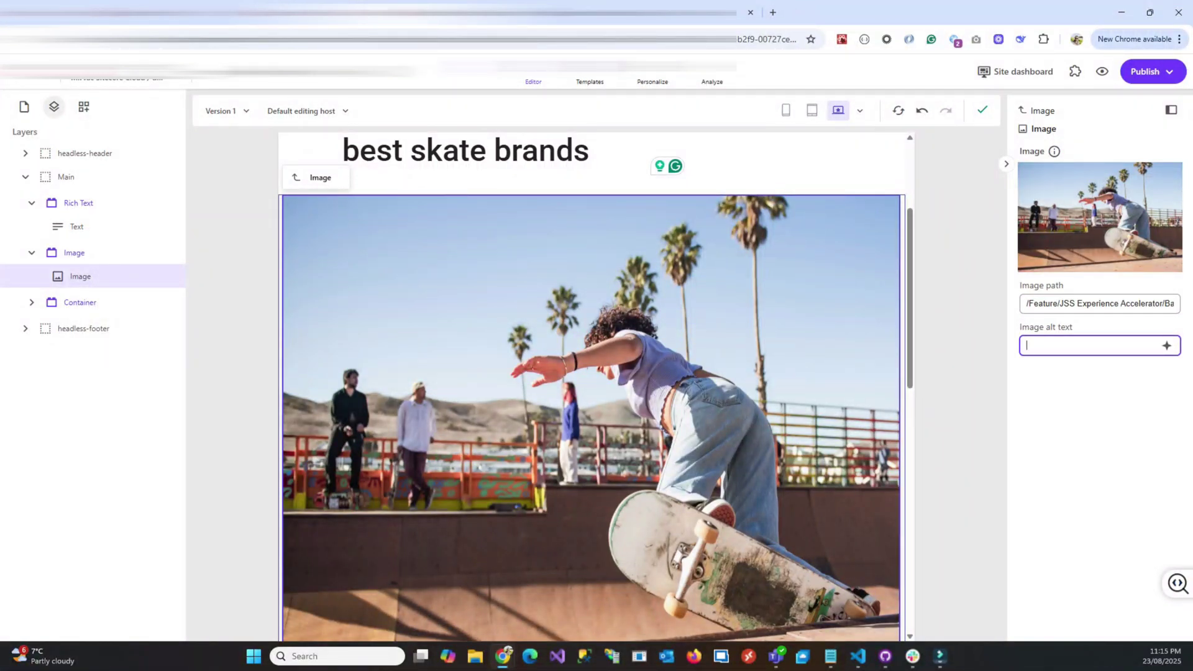
{"action": "left_click", "coordinate": [1167, 346]}
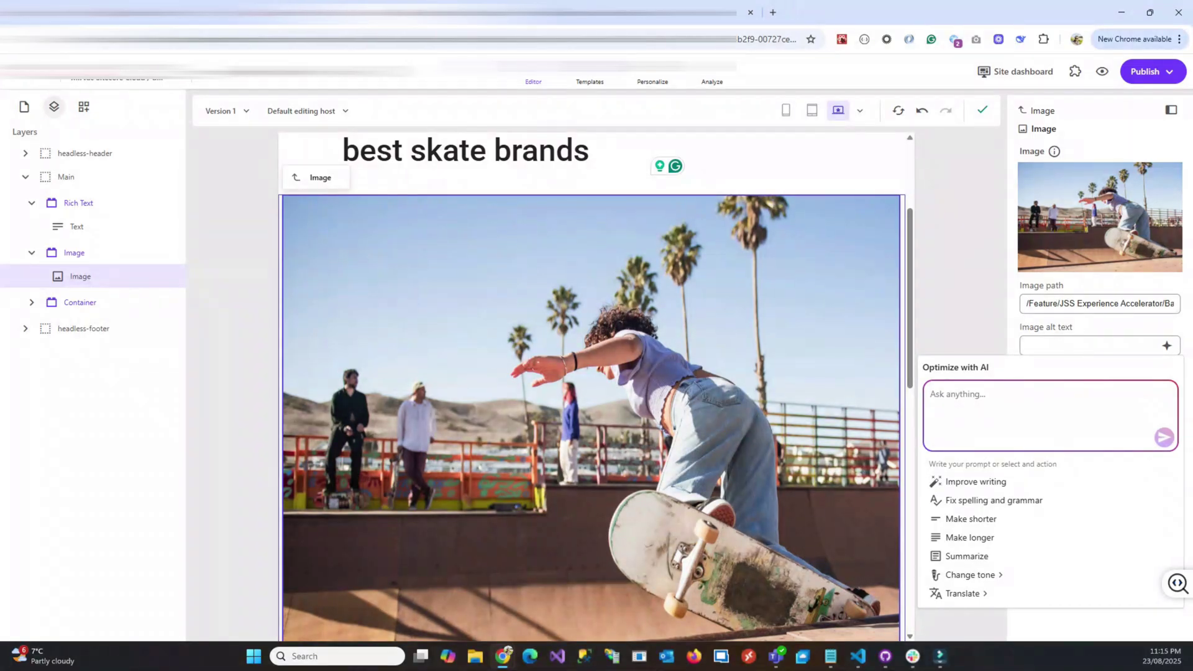
{"action": "key", "text": "Escape"}
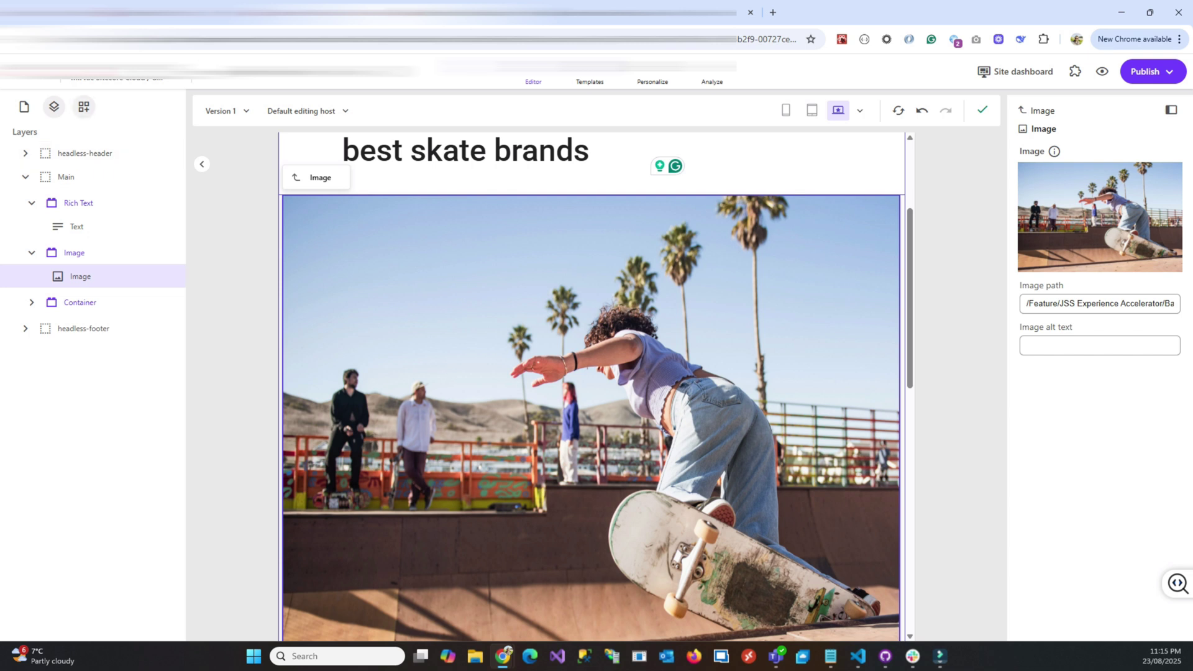
- Review the Home page's content fields, from title and content to tagging and sitemap settings, and close the page content
{"action": "left_click", "coordinate": [24, 106]}
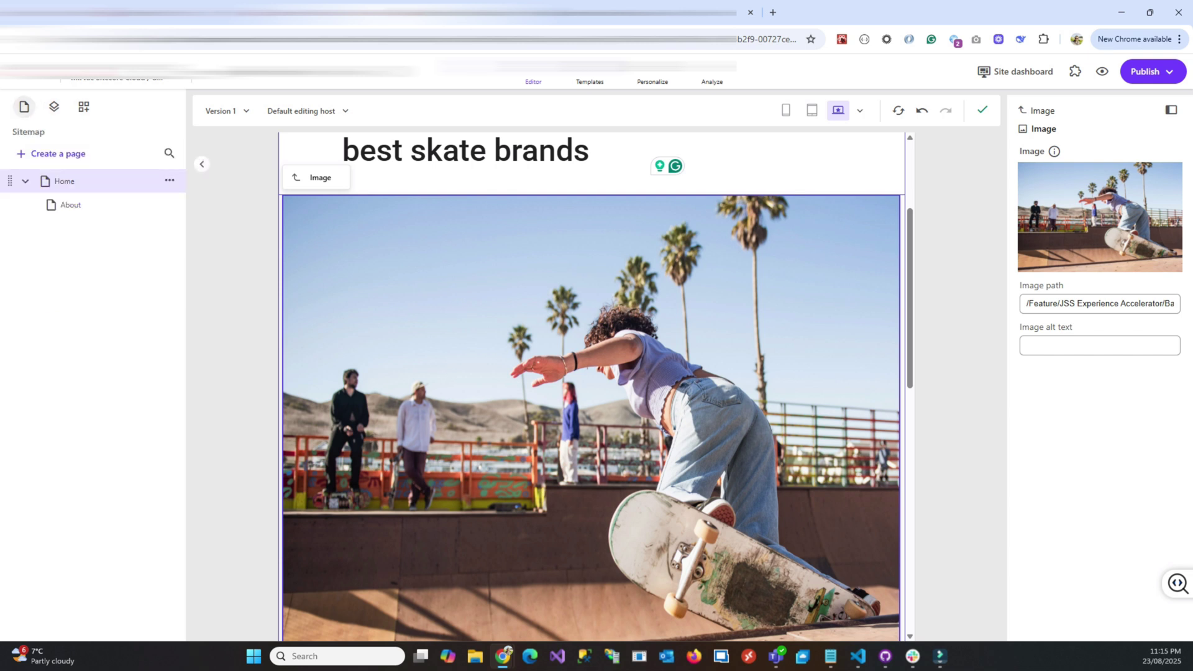
{"action": "left_click", "coordinate": [169, 180]}
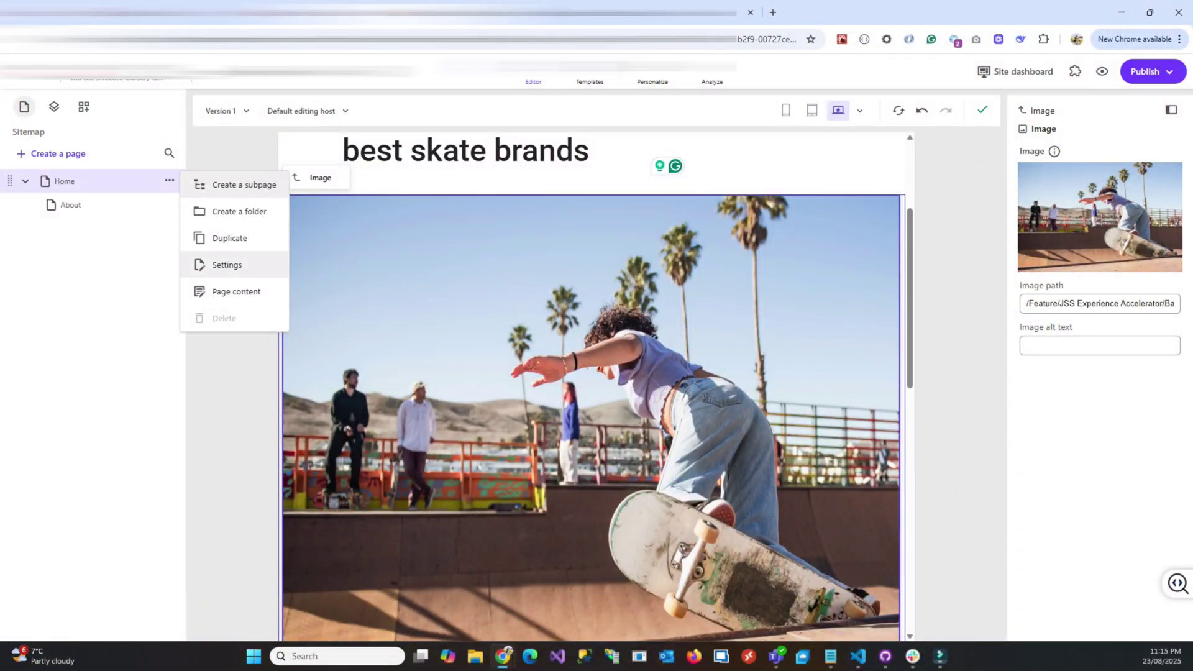
{"action": "left_click", "coordinate": [237, 291]}
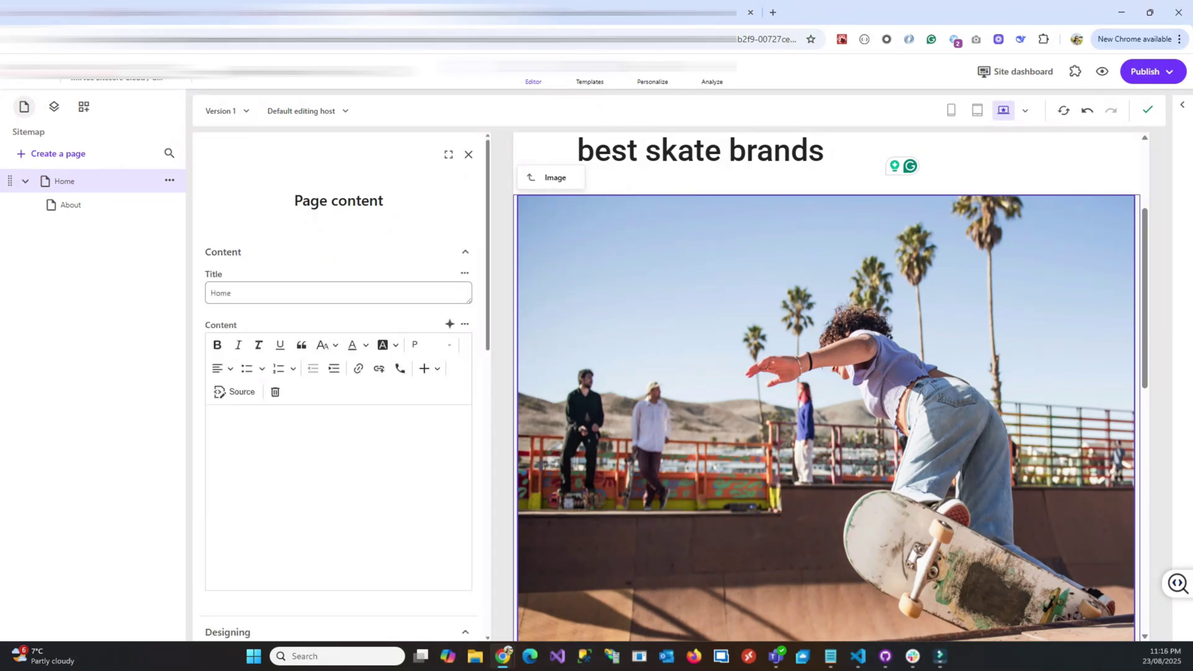
{"action": "scroll", "coordinate": [339, 391], "scroll_direction": "down", "scroll_amount": 2}
{"action": "scroll", "coordinate": [386, 349], "scroll_direction": "up", "scroll_amount": 2}
{"action": "scroll", "coordinate": [339, 386], "scroll_direction": "down", "scroll_amount": 3}
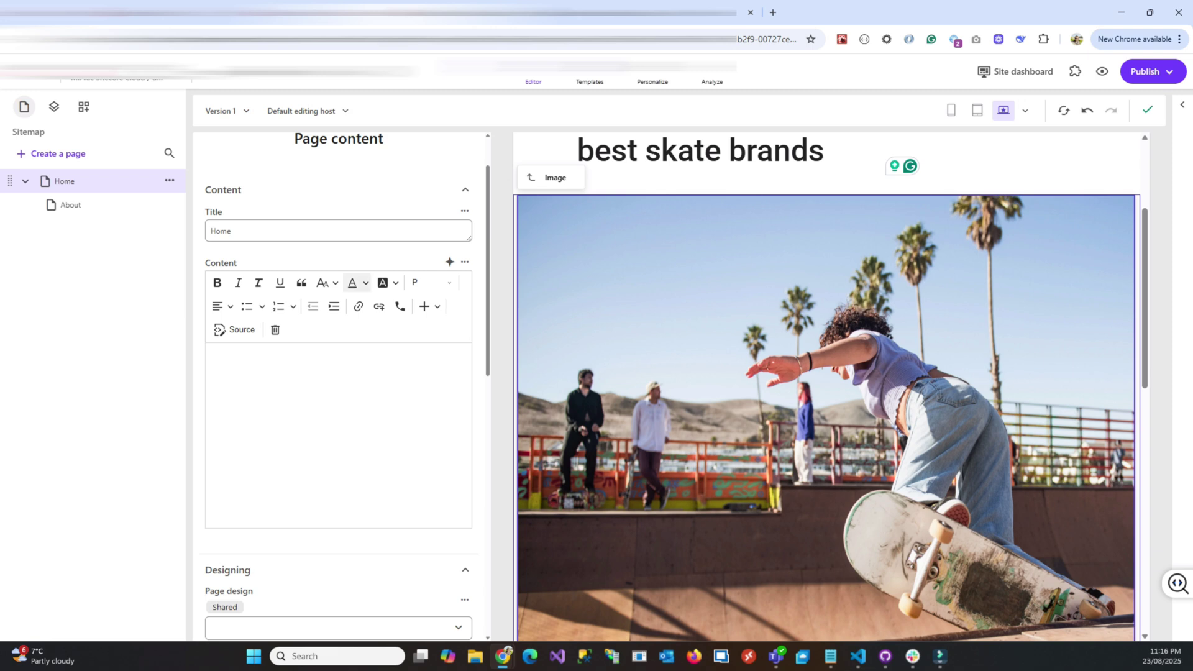
{"action": "scroll", "coordinate": [339, 385], "scroll_direction": "down", "scroll_amount": 10}
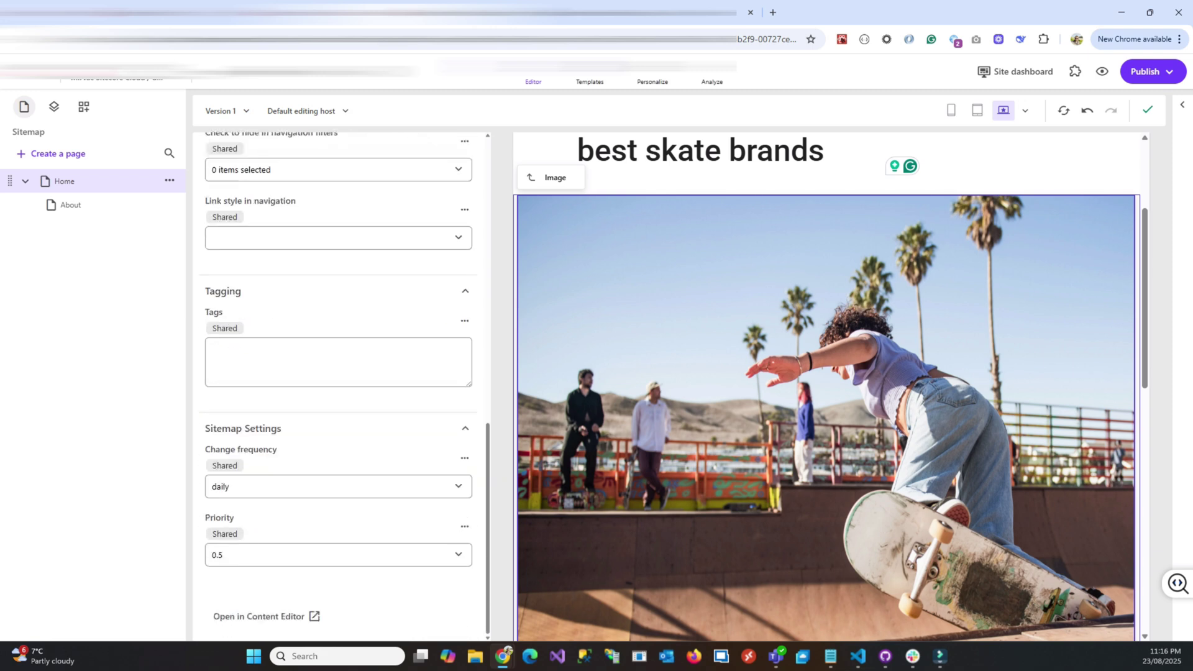
{"action": "scroll", "coordinate": [339, 386], "scroll_direction": "up", "scroll_amount": 15}
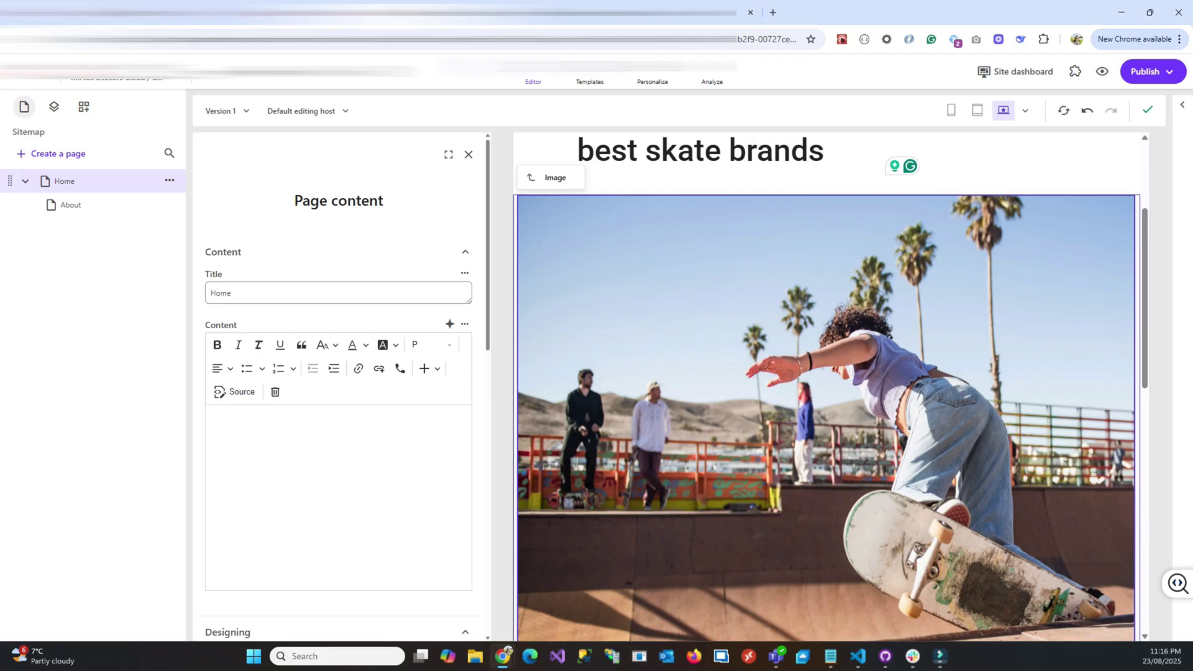
{"action": "scroll", "coordinate": [338, 385], "scroll_direction": "down", "scroll_amount": 5}
{"action": "scroll", "coordinate": [339, 385], "scroll_direction": "up", "scroll_amount": 5}
{"action": "left_click", "coordinate": [468, 154]}
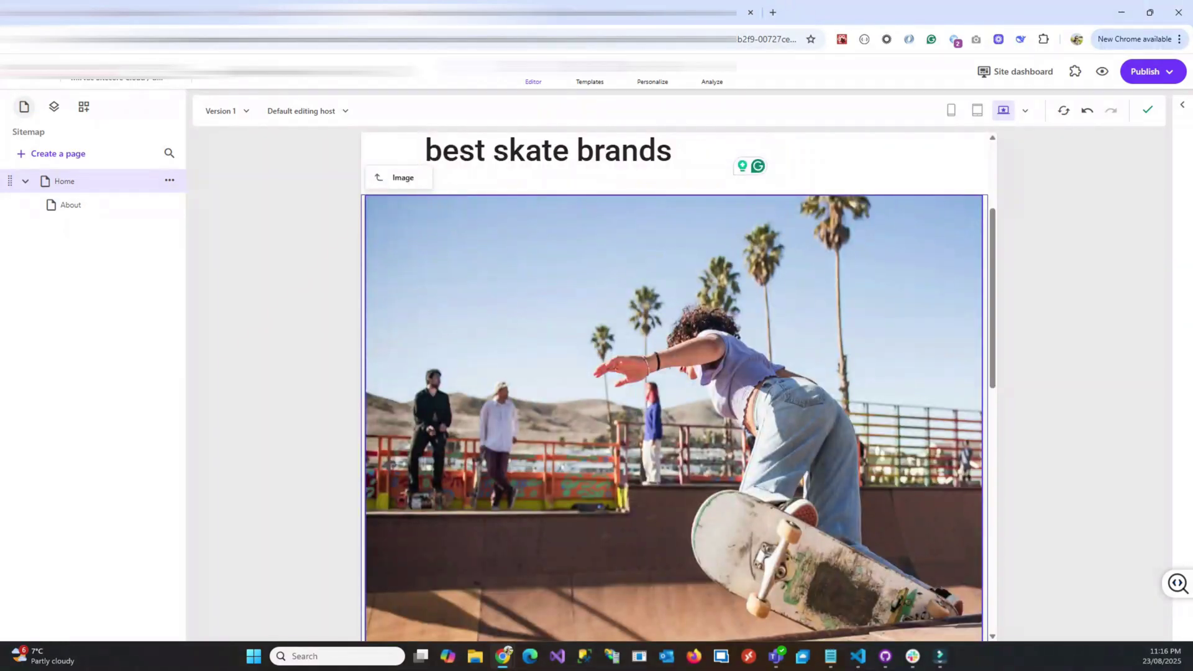
- Review the Languages, Page design, Insert options and Details sections in the Home page's settings, and close them
{"action": "left_click", "coordinate": [169, 180]}
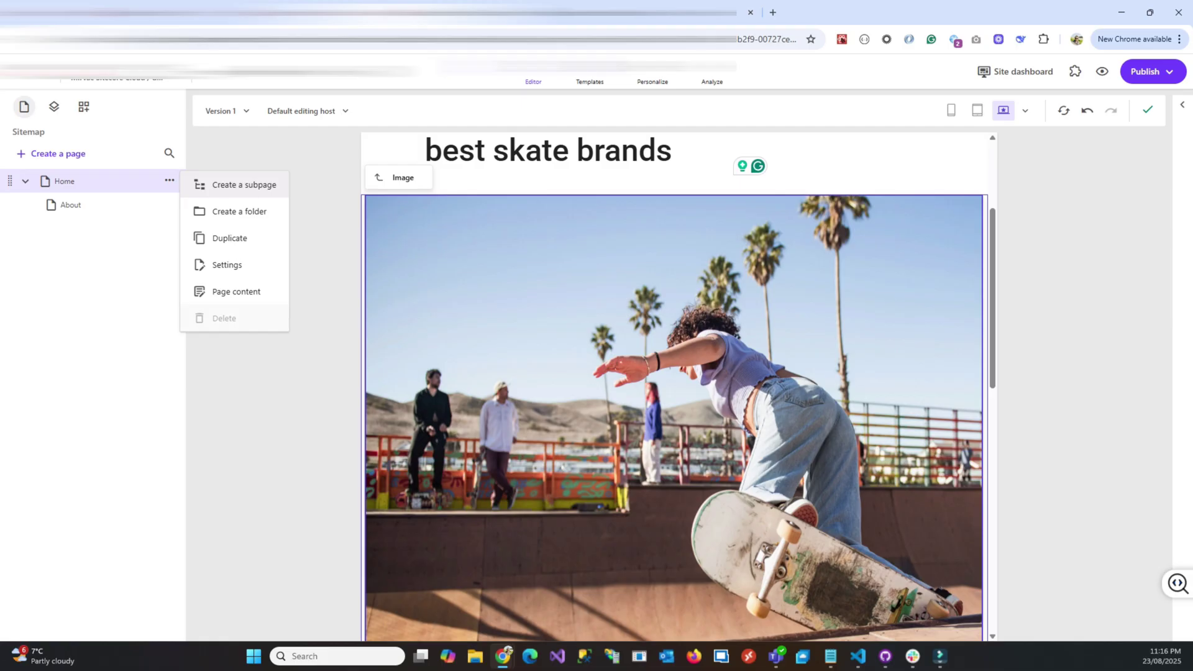
{"action": "left_click", "coordinate": [227, 265]}
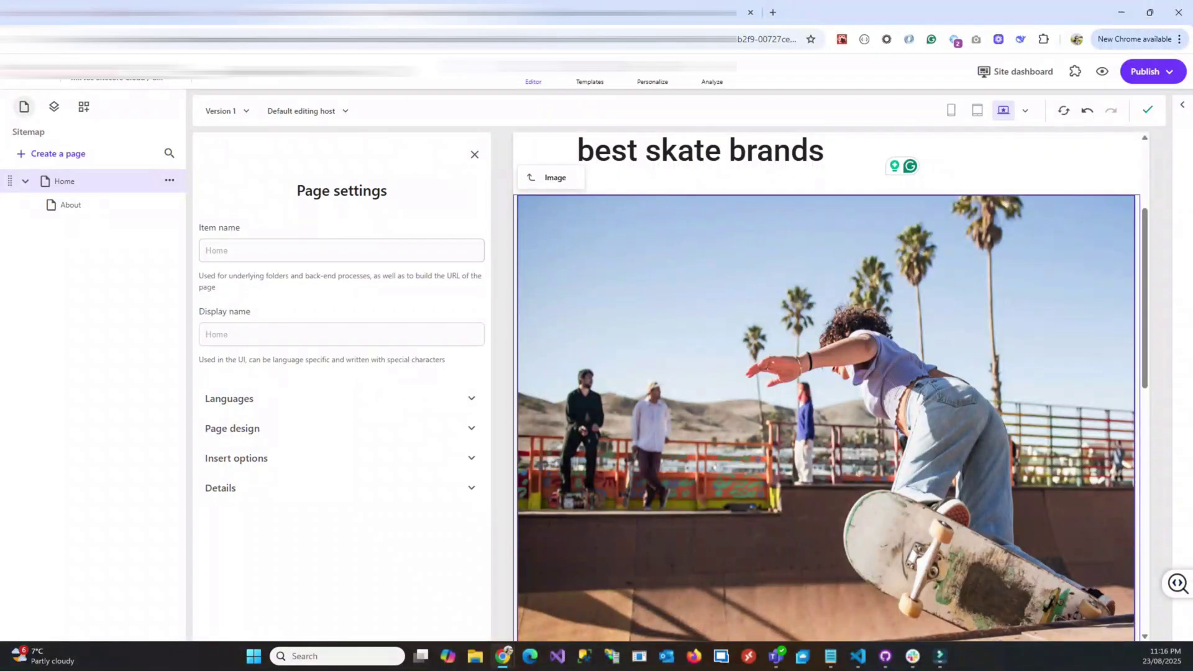
{"action": "left_click", "coordinate": [229, 398]}
{"action": "left_click", "coordinate": [229, 399]}
{"action": "left_click", "coordinate": [233, 429]}
{"action": "left_click", "coordinate": [232, 428]}
{"action": "left_click", "coordinate": [236, 458]}
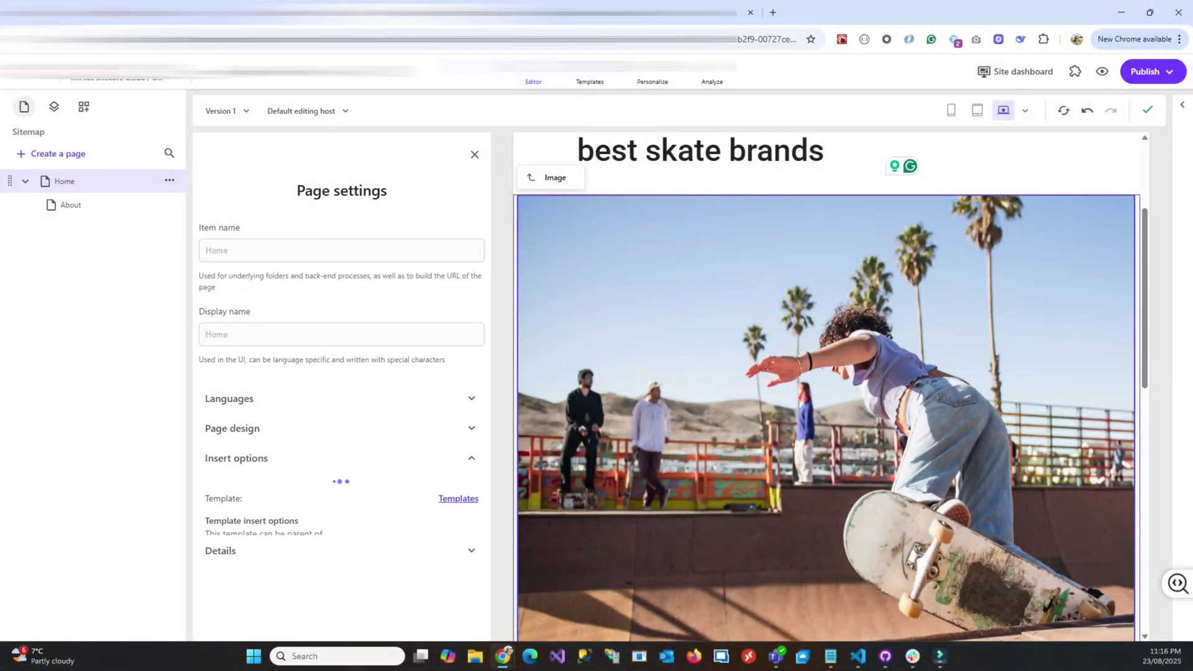
{"action": "left_click", "coordinate": [236, 458]}
{"action": "left_click", "coordinate": [221, 488]}
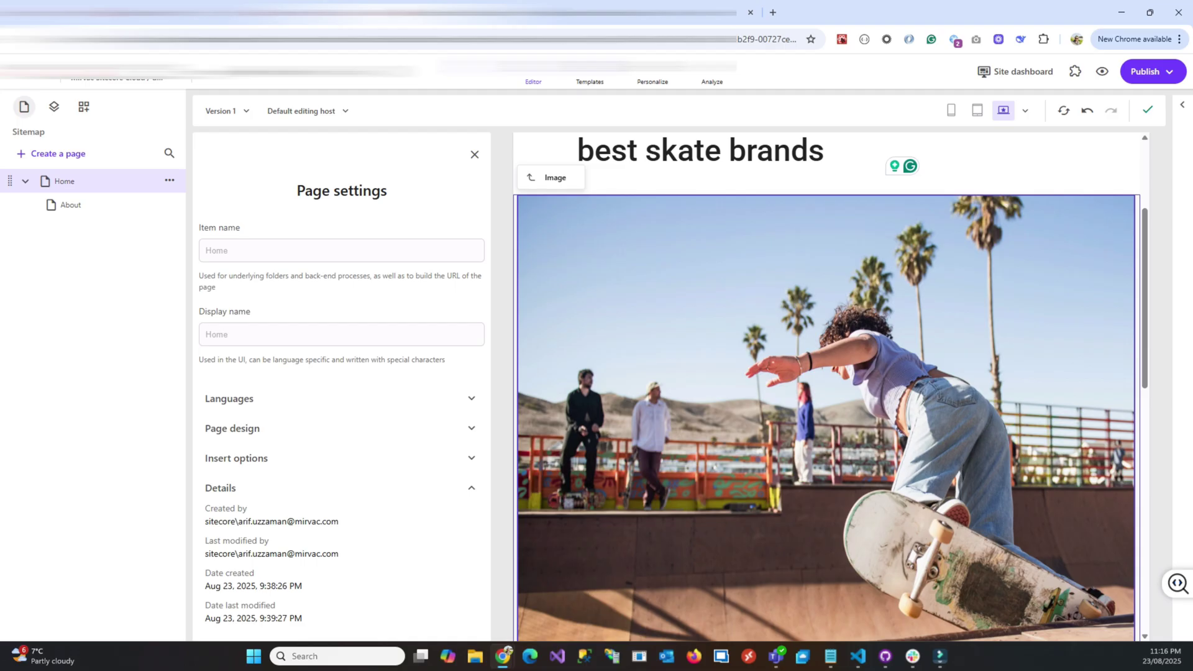
{"action": "left_click", "coordinate": [220, 488]}
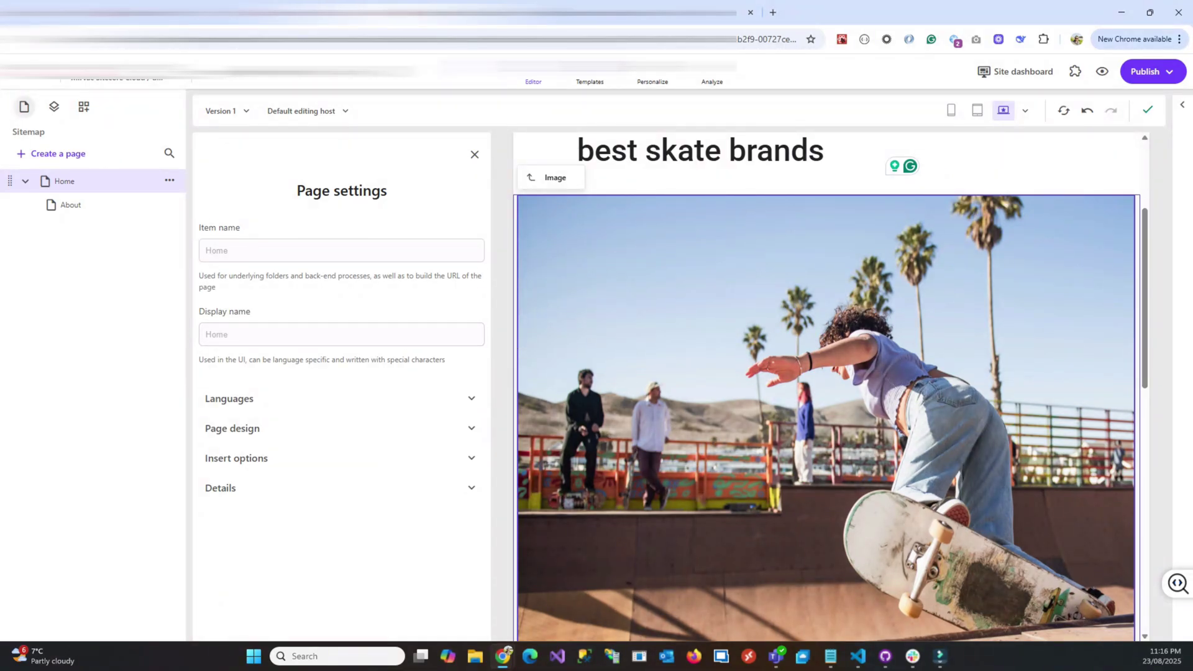
{"action": "left_click", "coordinate": [475, 154]}
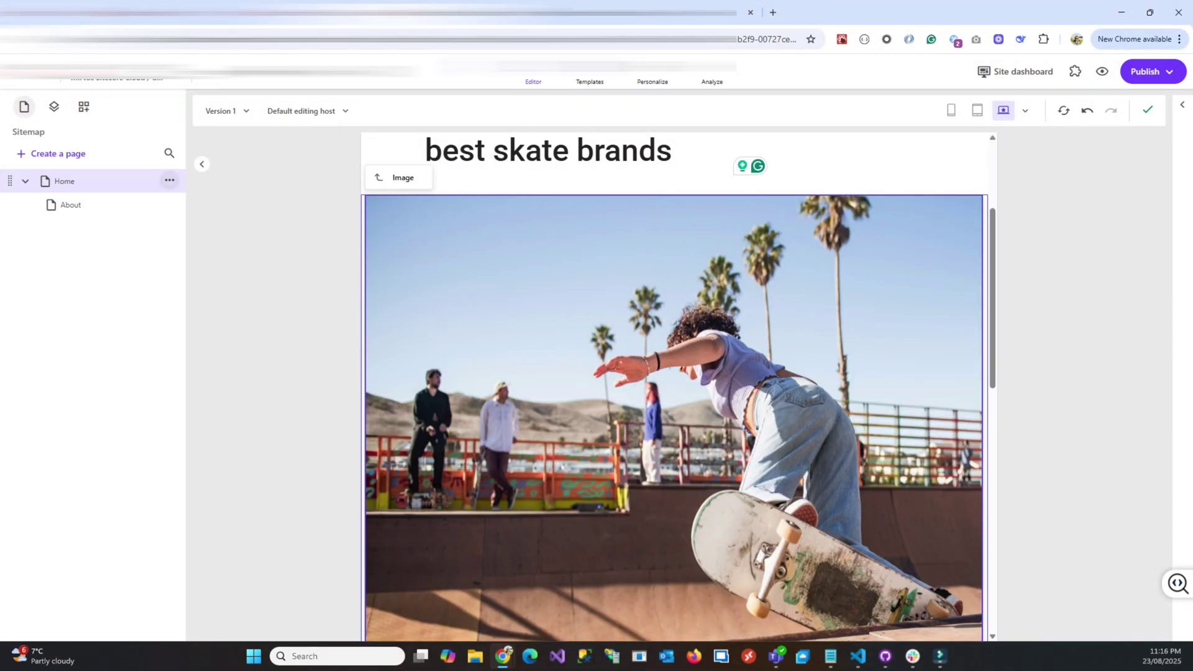
- Check the Home page's available actions, including the option to create a subpage
{"action": "left_click", "coordinate": [169, 181]}
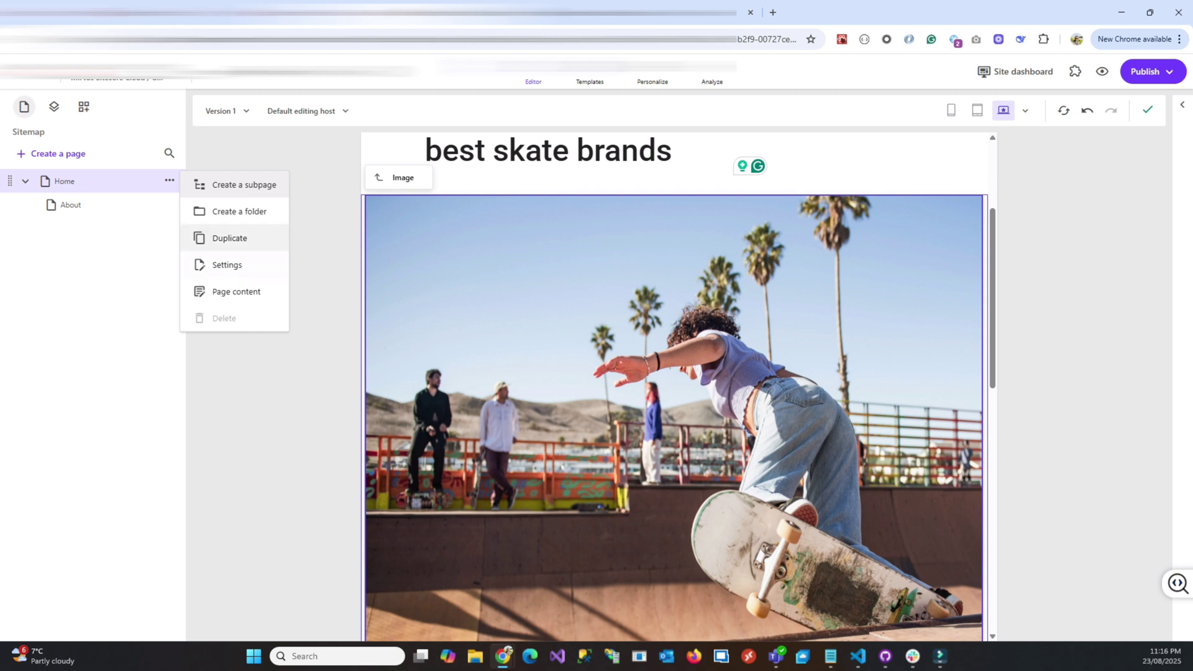
{"action": "left_click", "coordinate": [243, 185]}
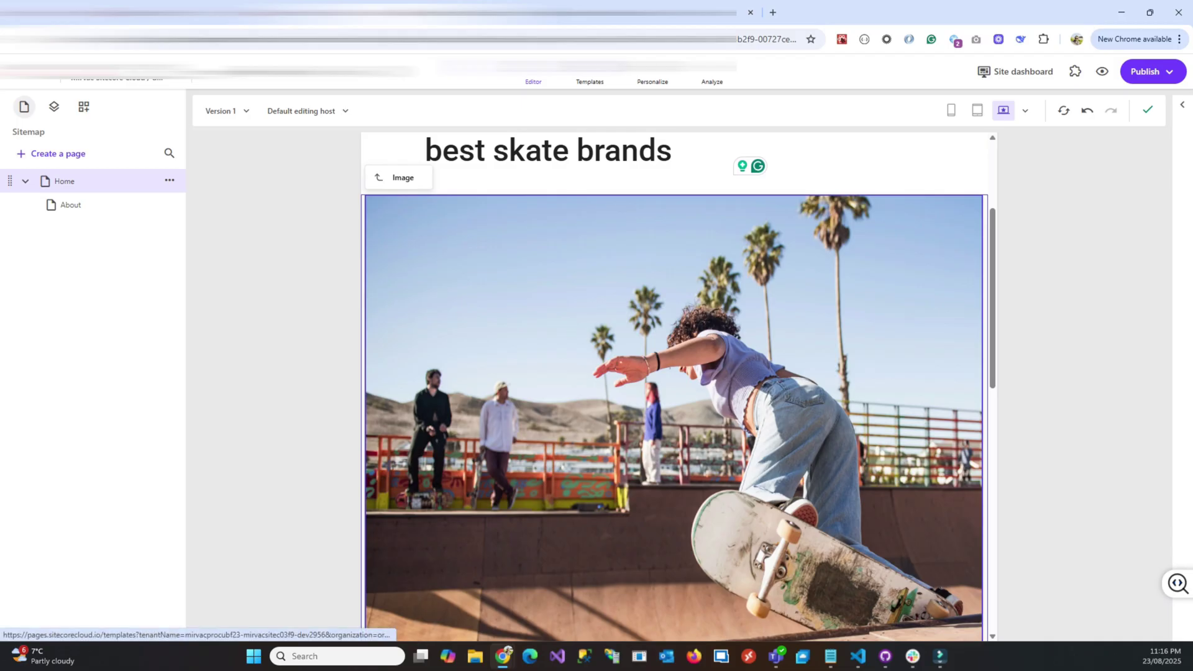
- View the site's templates area, checking its page designs, partial designs and data templates
{"action": "left_click", "coordinate": [590, 82]}
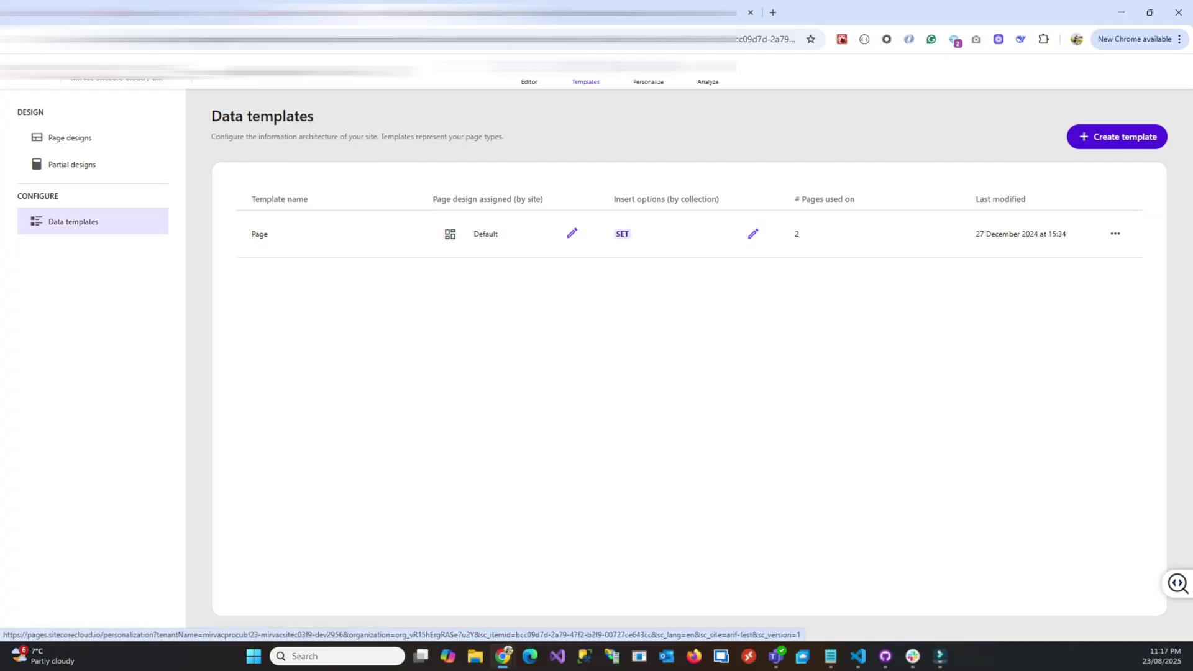
{"action": "left_click", "coordinate": [69, 138]}
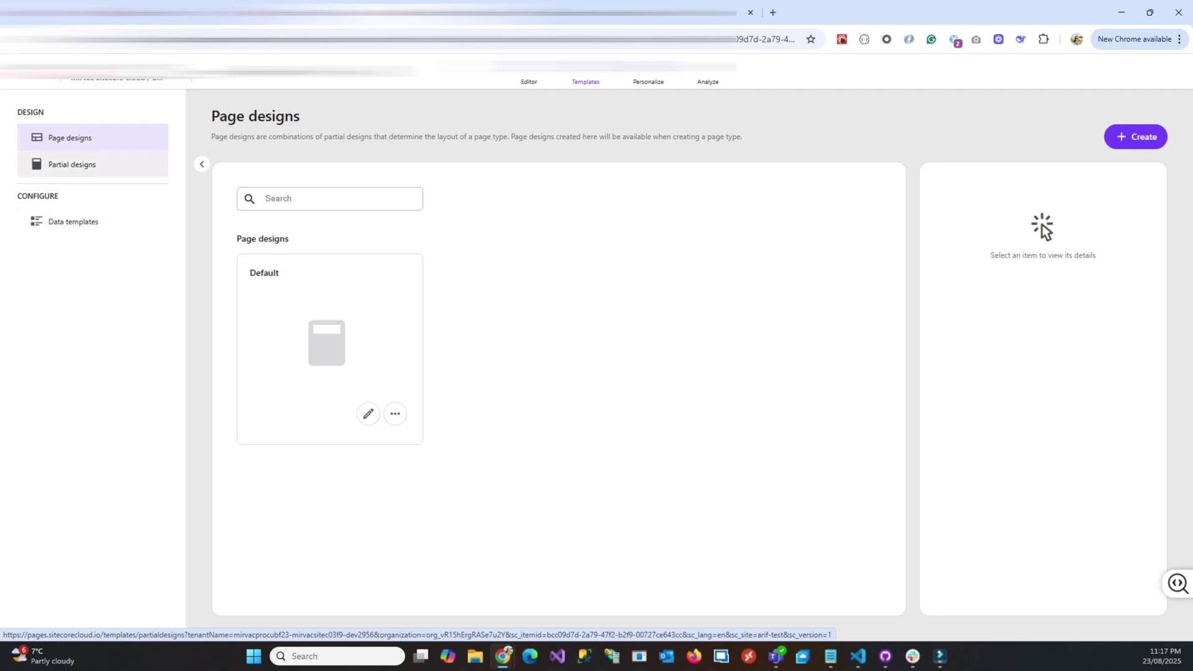
{"action": "left_click", "coordinate": [72, 164]}
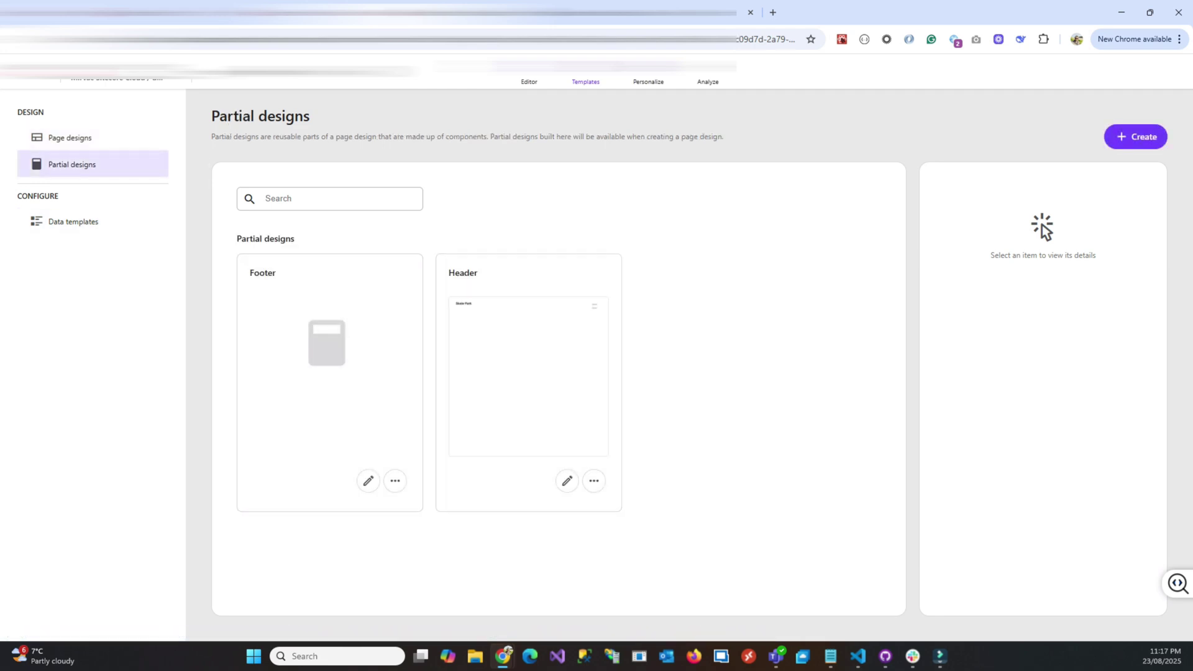
{"action": "left_click", "coordinate": [69, 221]}
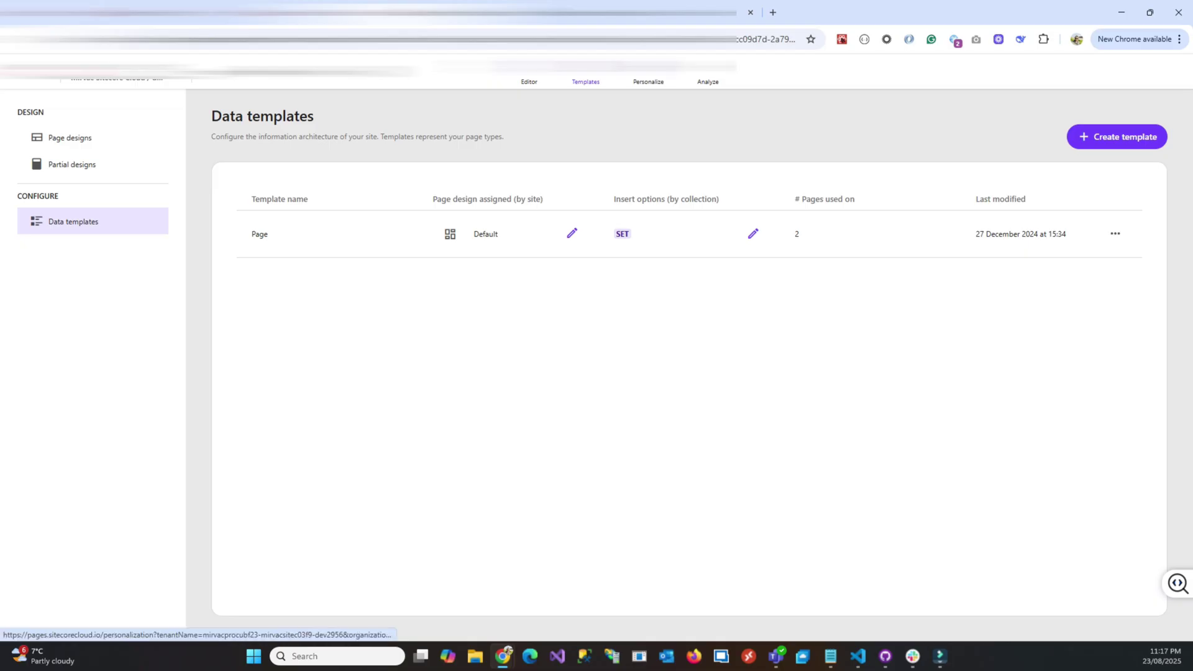
- Switch to the site's personalization view and look over the Home page there
{"action": "left_click", "coordinate": [648, 81]}
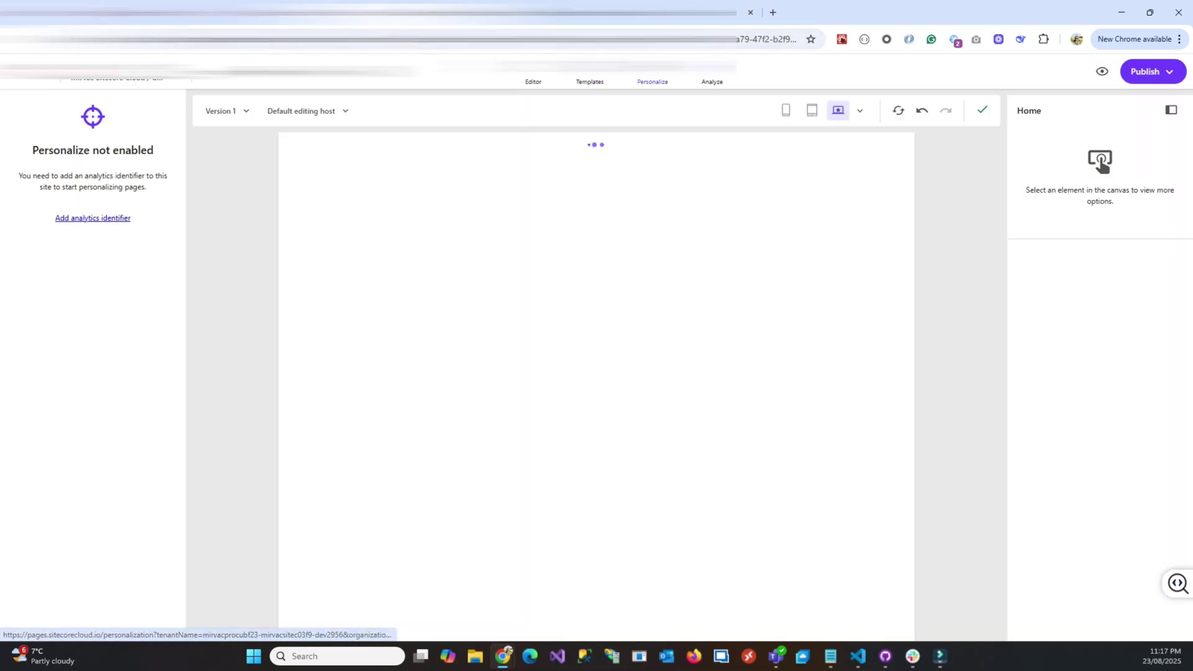
{"action": "scroll", "coordinate": [597, 386], "scroll_direction": "down", "scroll_amount": 2}
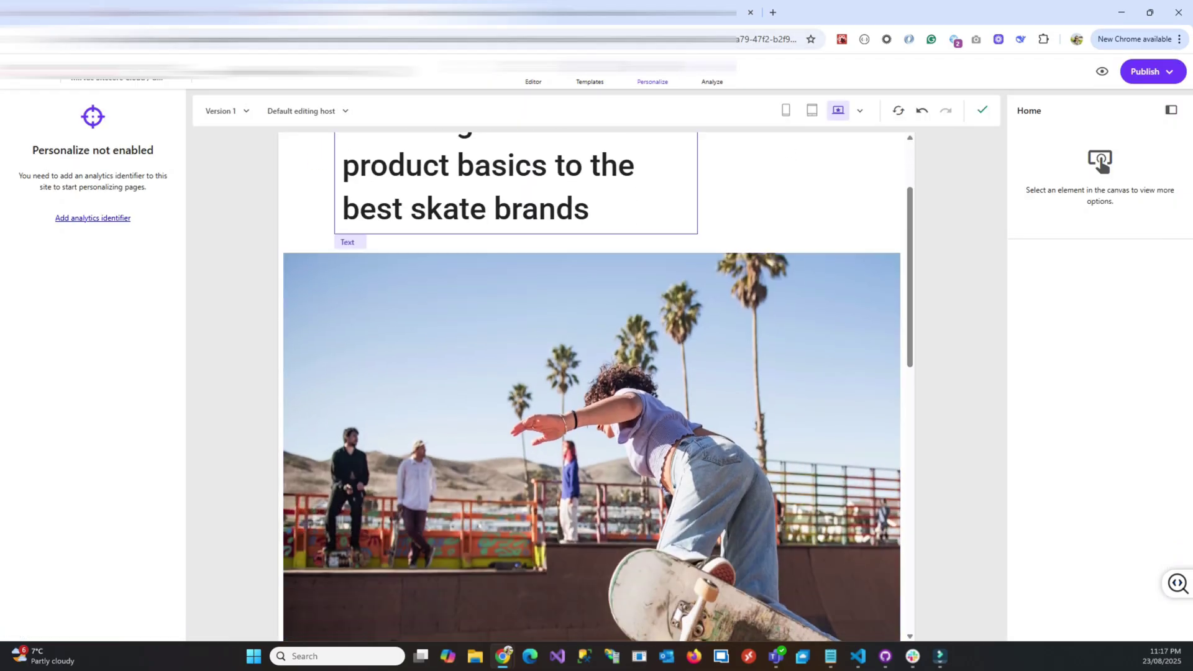
{"action": "scroll", "coordinate": [591, 385], "scroll_direction": "up", "scroll_amount": 2}
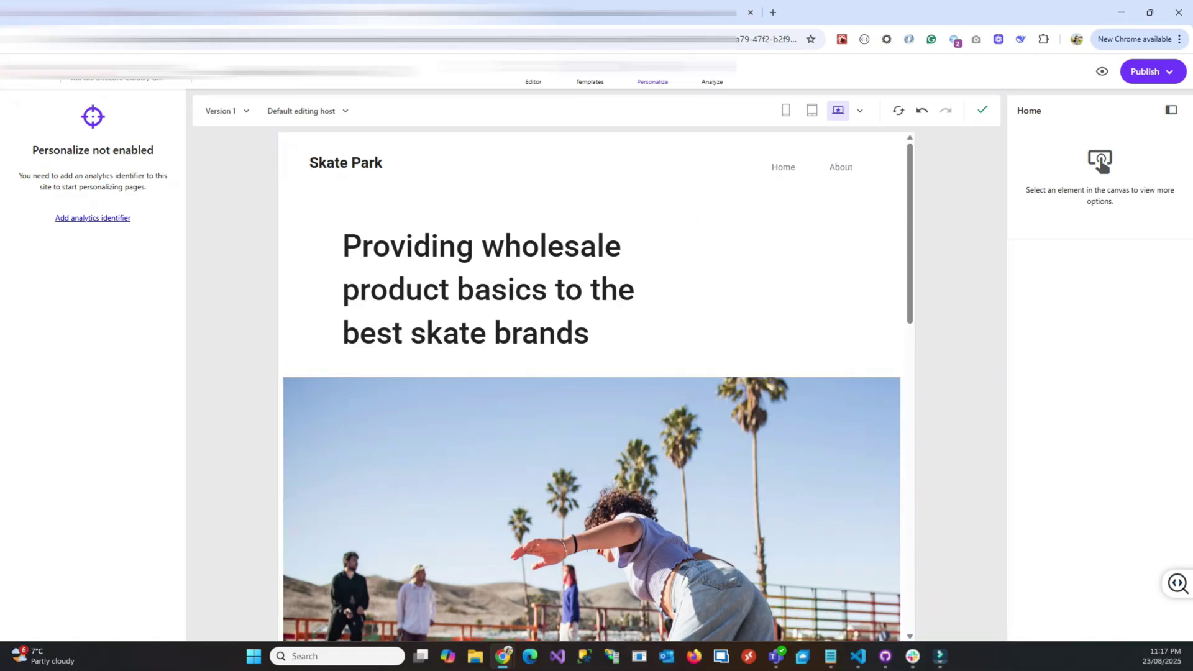
- Inspect the Home page's main heading in the personalization view, view the site's insights in Analyze, and return to the editor
{"action": "left_click", "coordinate": [547, 289]}
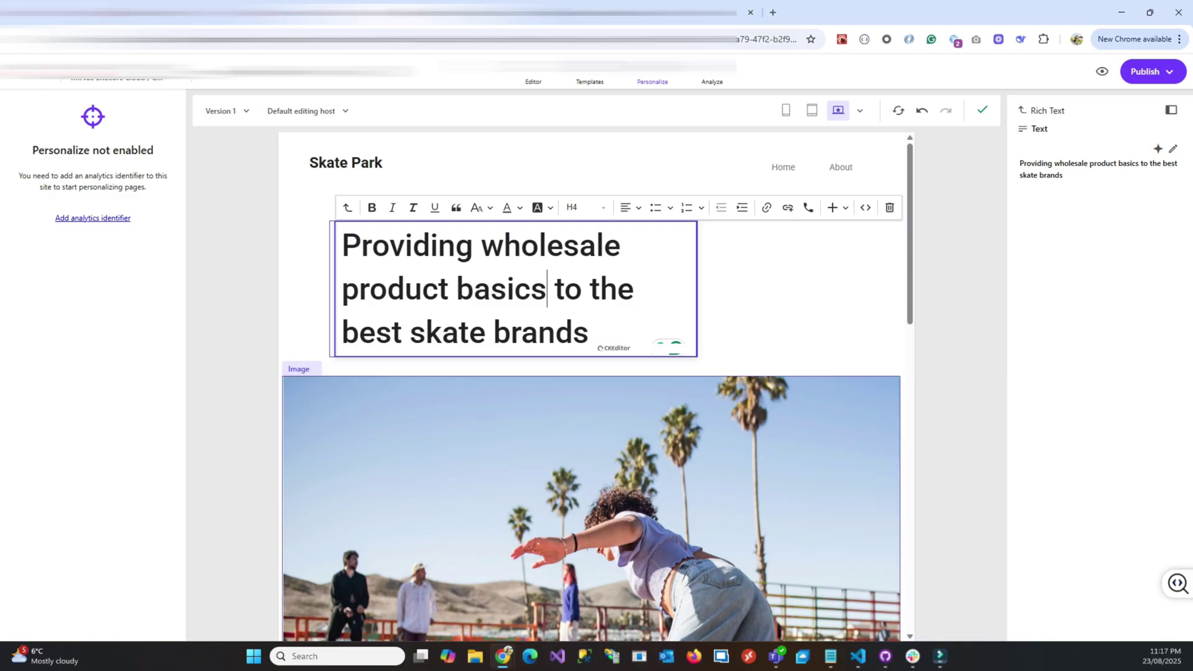
{"action": "left_click", "coordinate": [713, 82]}
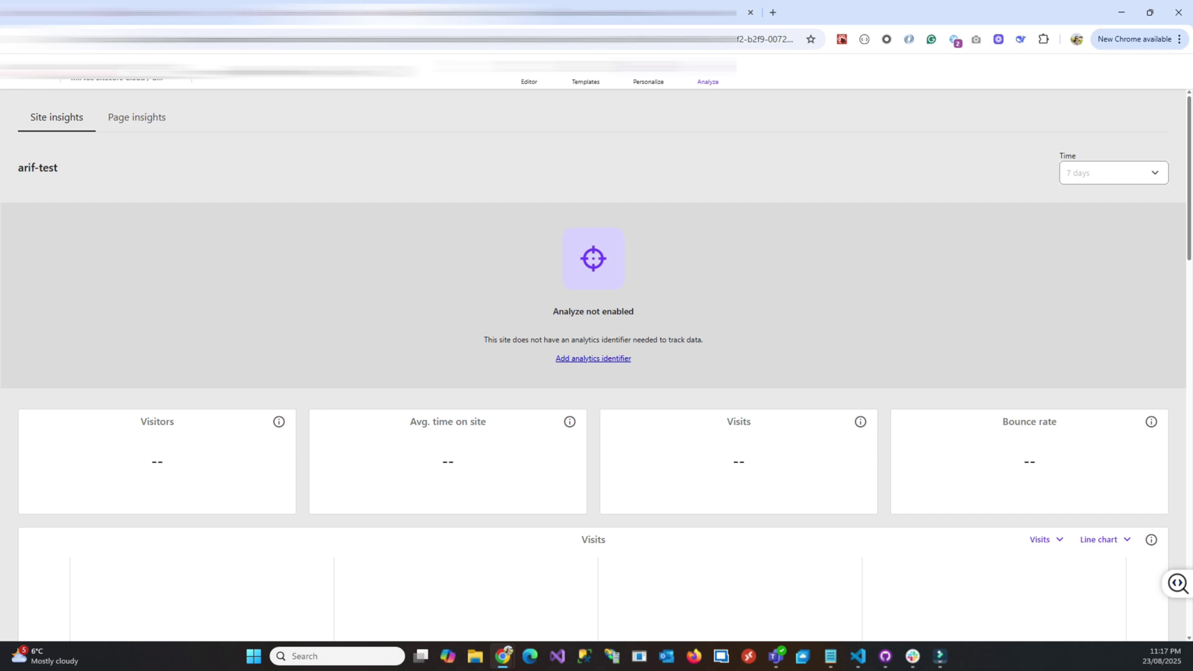
{"action": "left_click", "coordinate": [529, 82]}
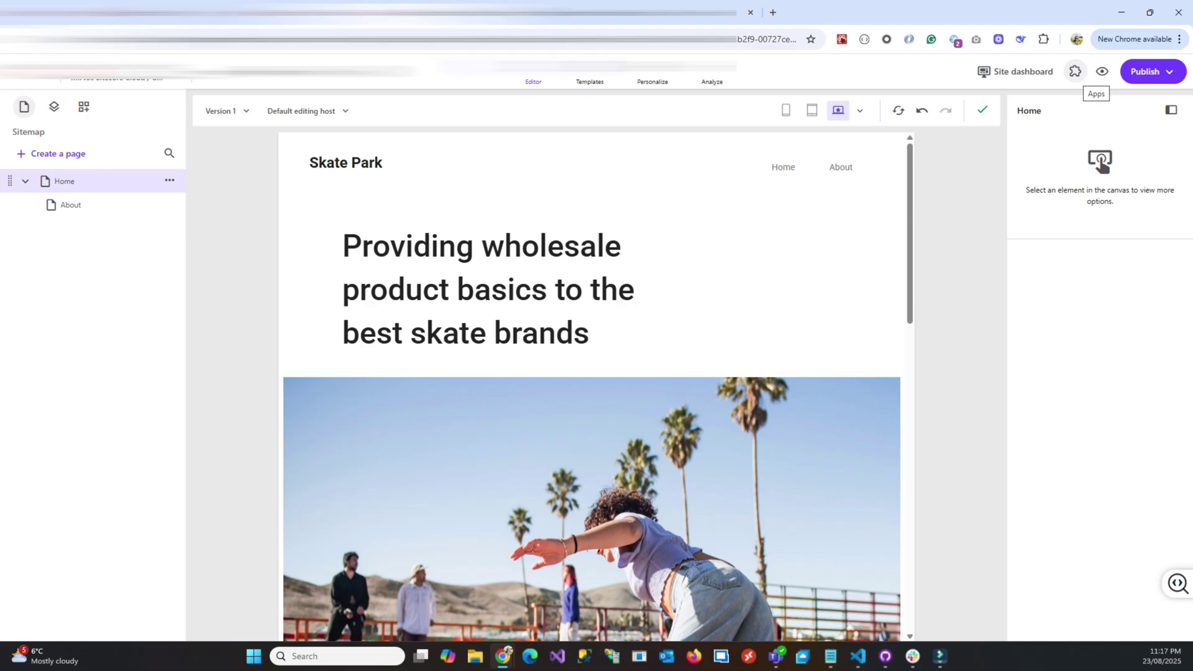
- Check the apps and preview options for the Home page, close the preview, and review the publishing options without publishing
{"action": "left_click", "coordinate": [1076, 71]}
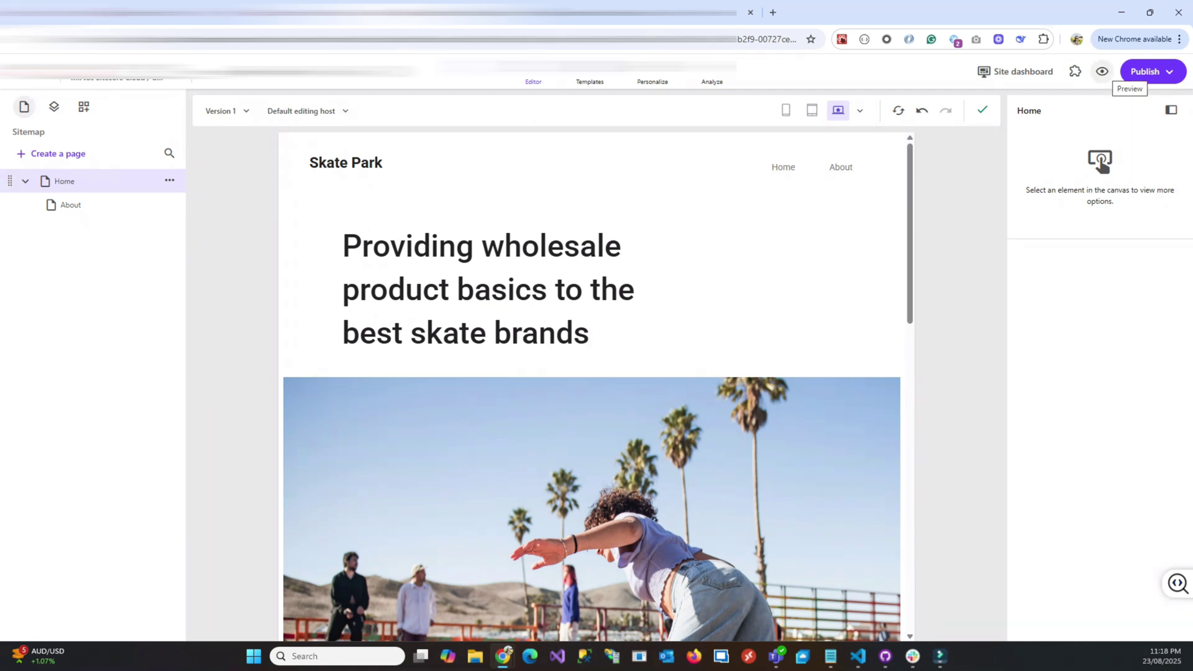
{"action": "left_click", "coordinate": [1102, 72]}
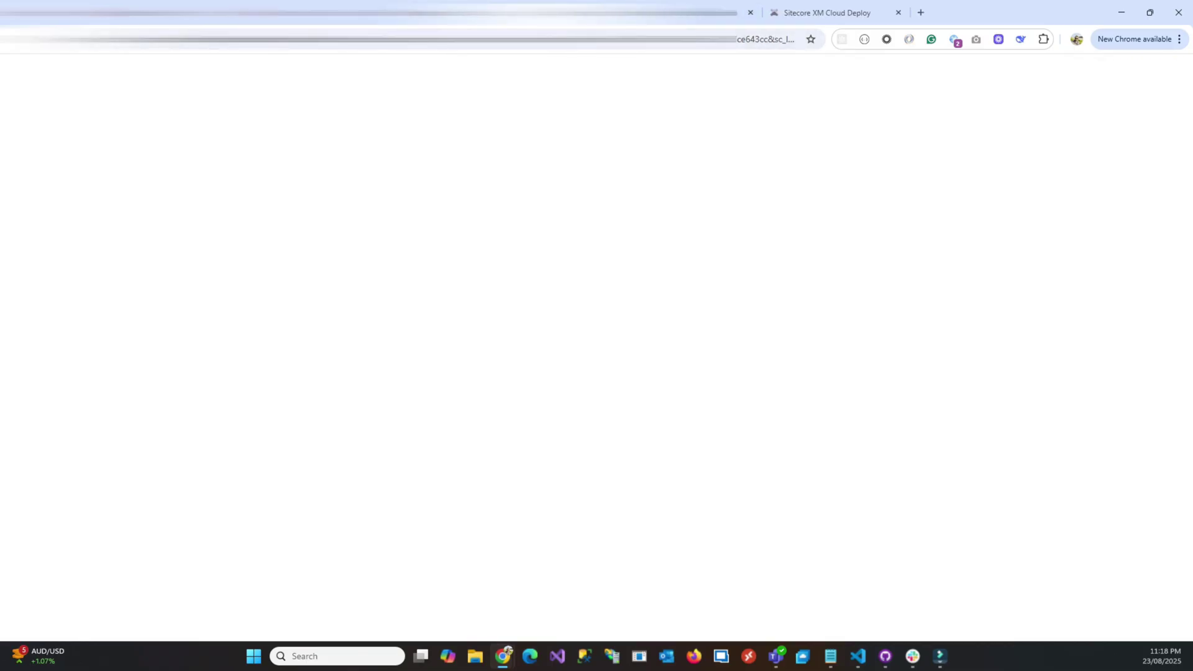
{"action": "key", "text": "ctrl+w"}
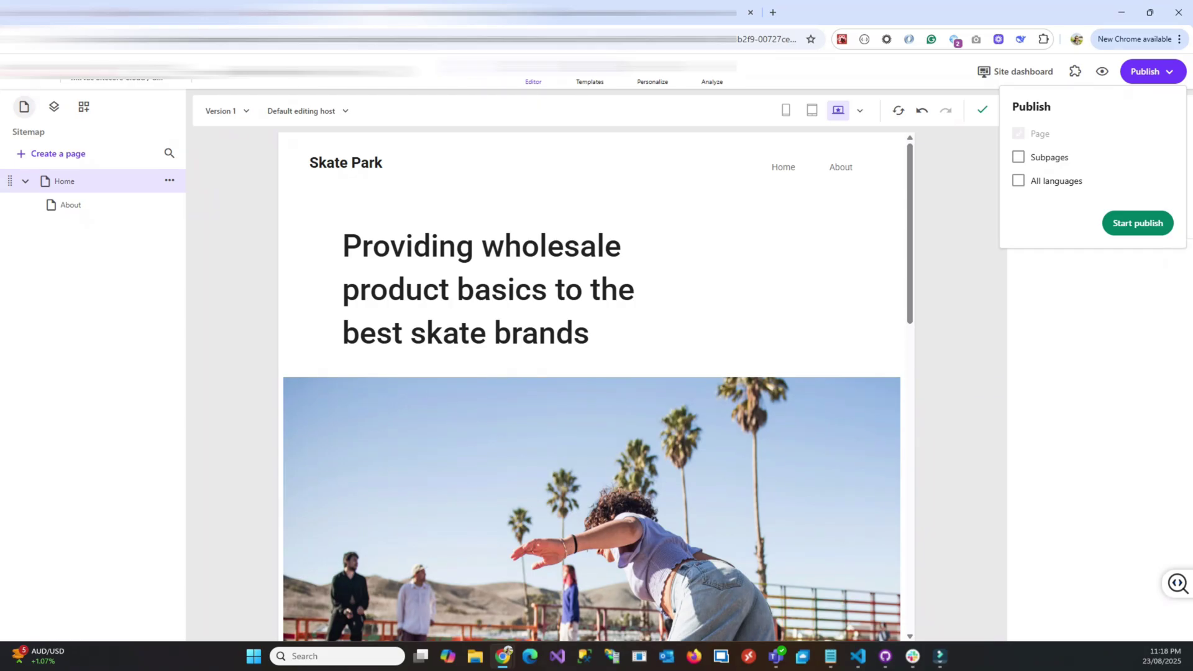
{"action": "key", "text": "Escape"}
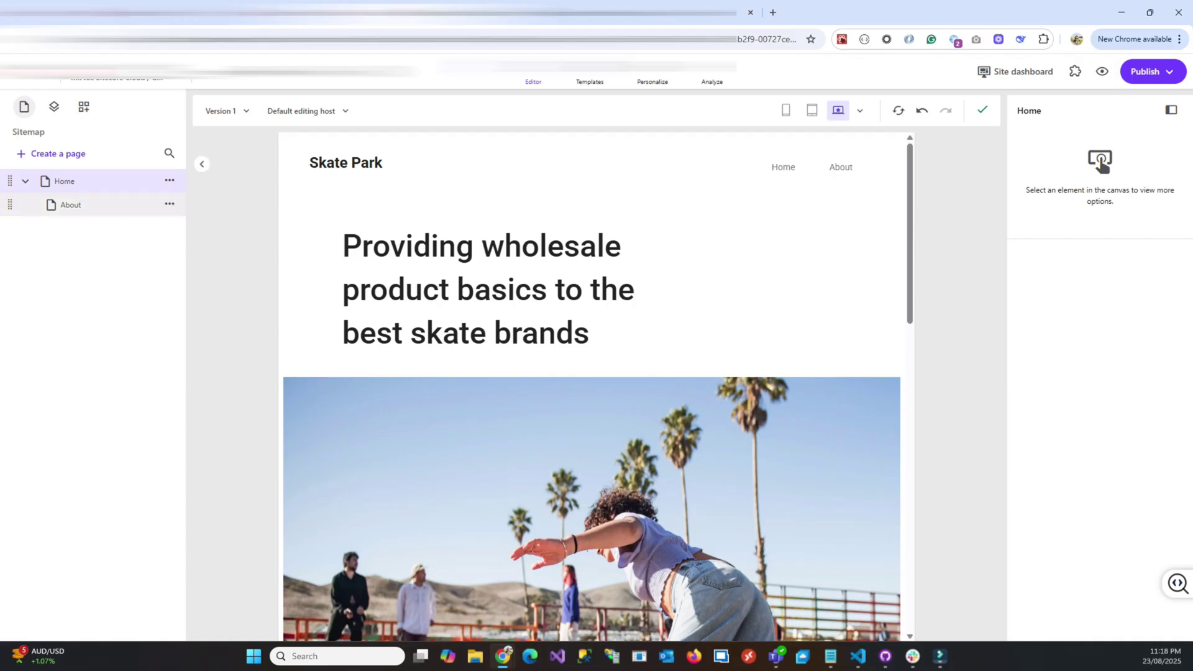
- Open the About page, review its Link List's items and the actions for the Home item, and look through the page content
{"action": "left_click", "coordinate": [71, 205]}
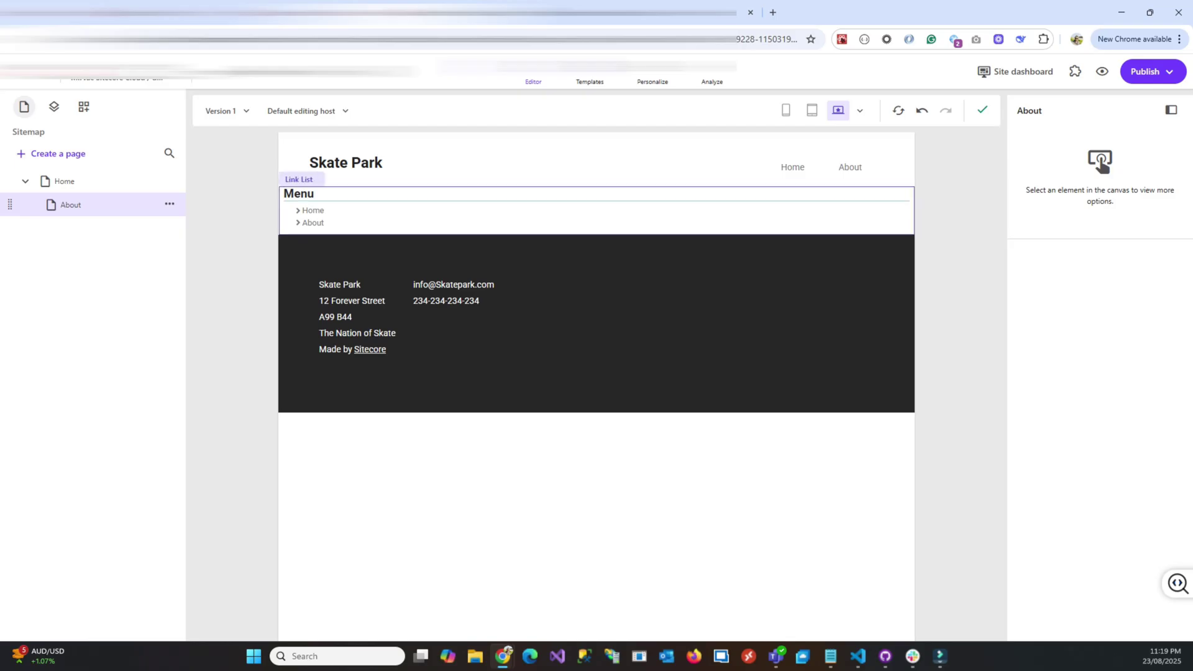
{"action": "left_click", "coordinate": [597, 212]}
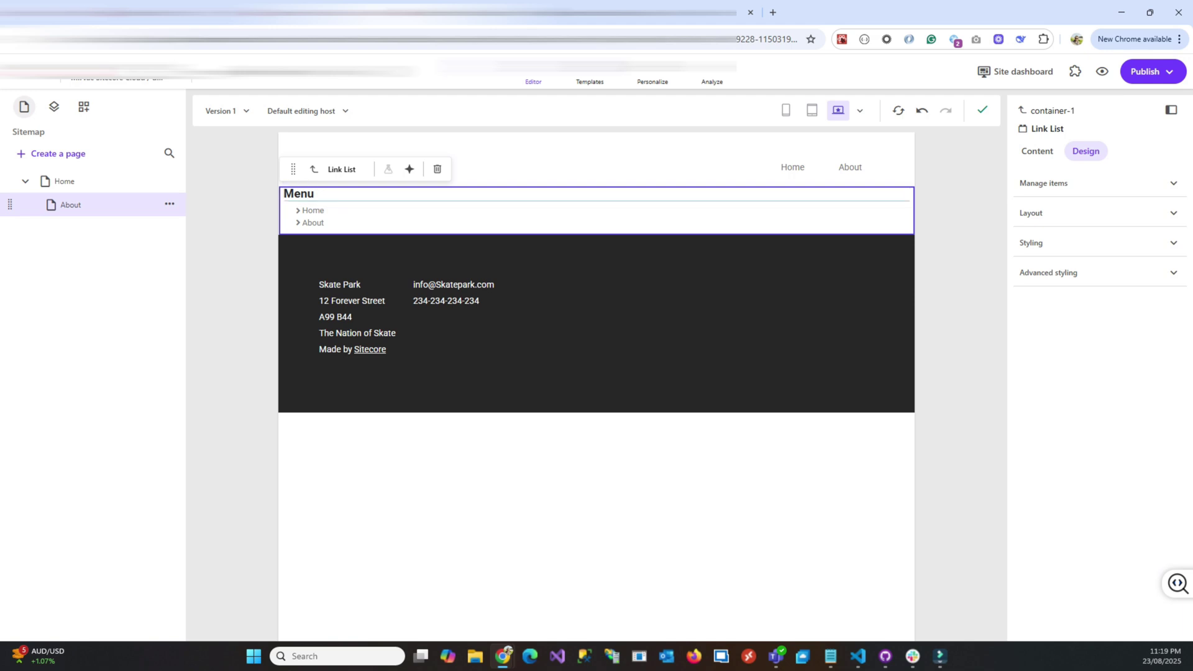
{"action": "left_click", "coordinate": [1057, 183]}
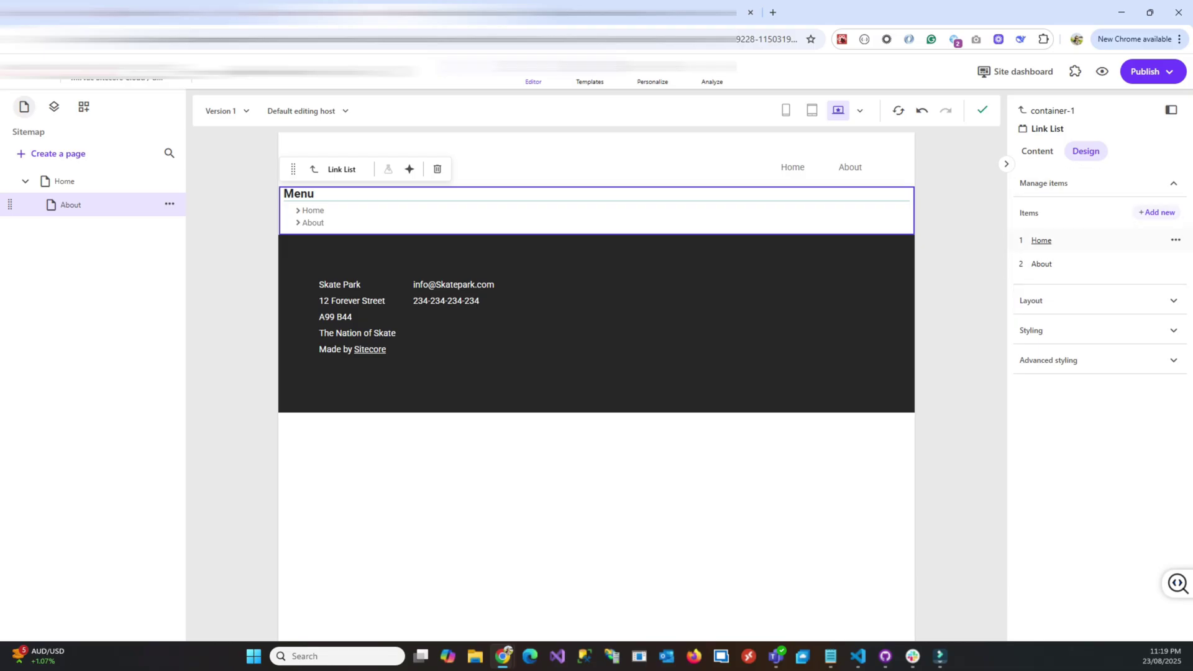
{"action": "left_click", "coordinate": [1175, 240]}
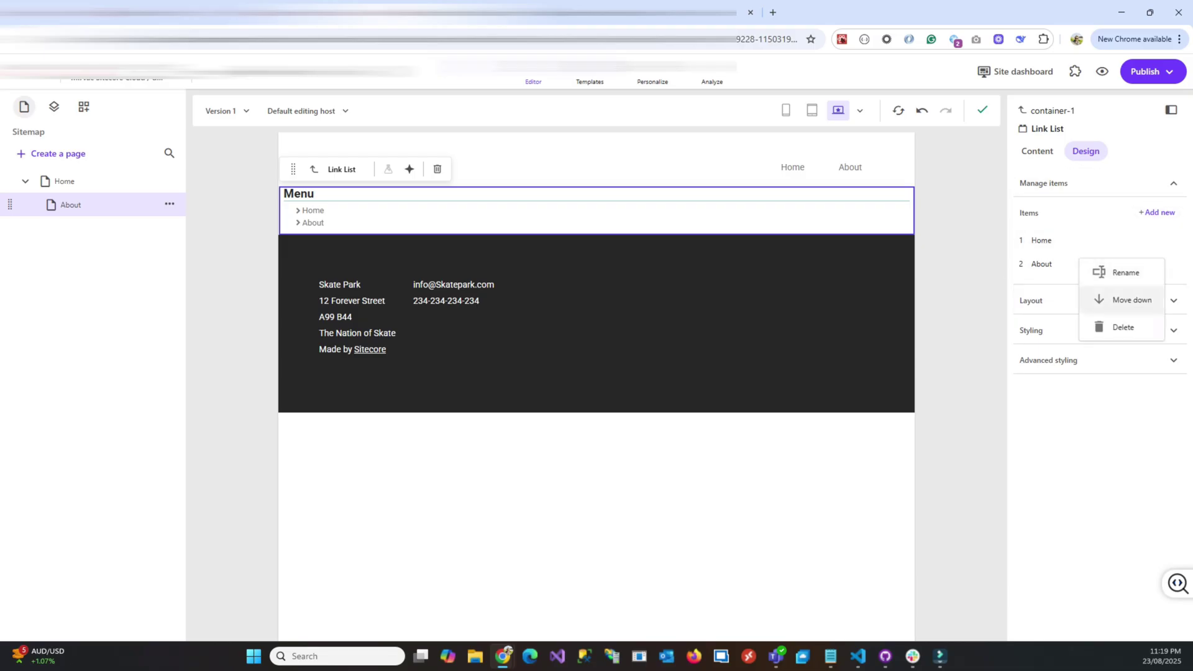
{"action": "key", "text": "Escape"}
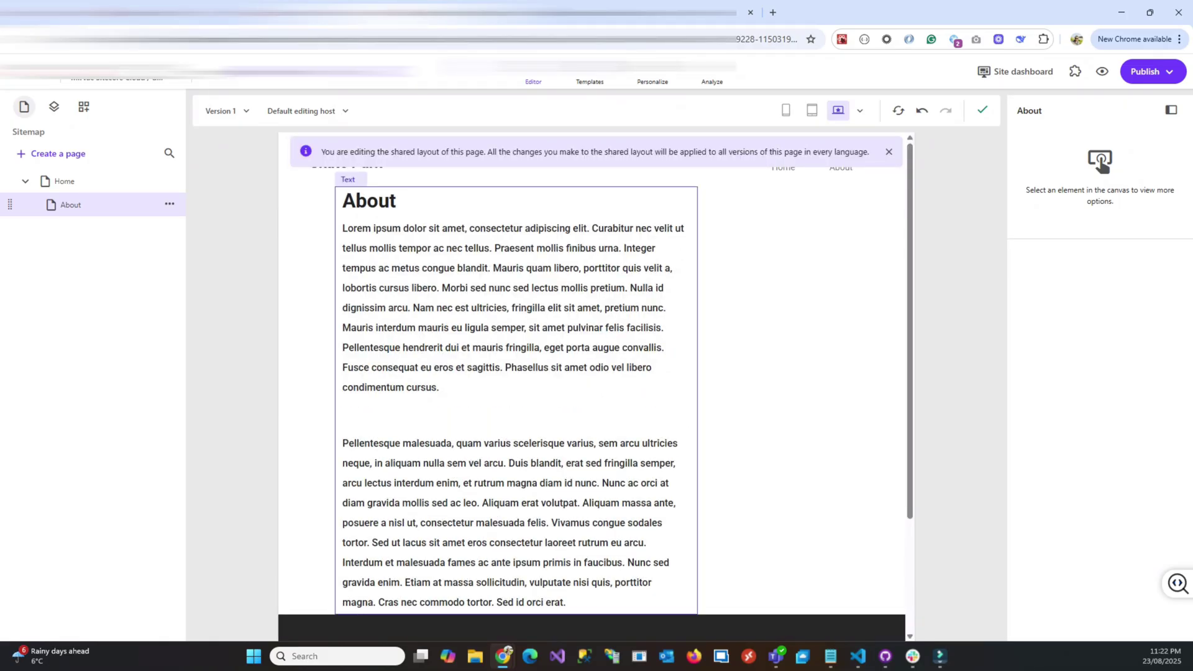
{"action": "scroll", "coordinate": [595, 373], "scroll_direction": "down", "scroll_amount": 3}
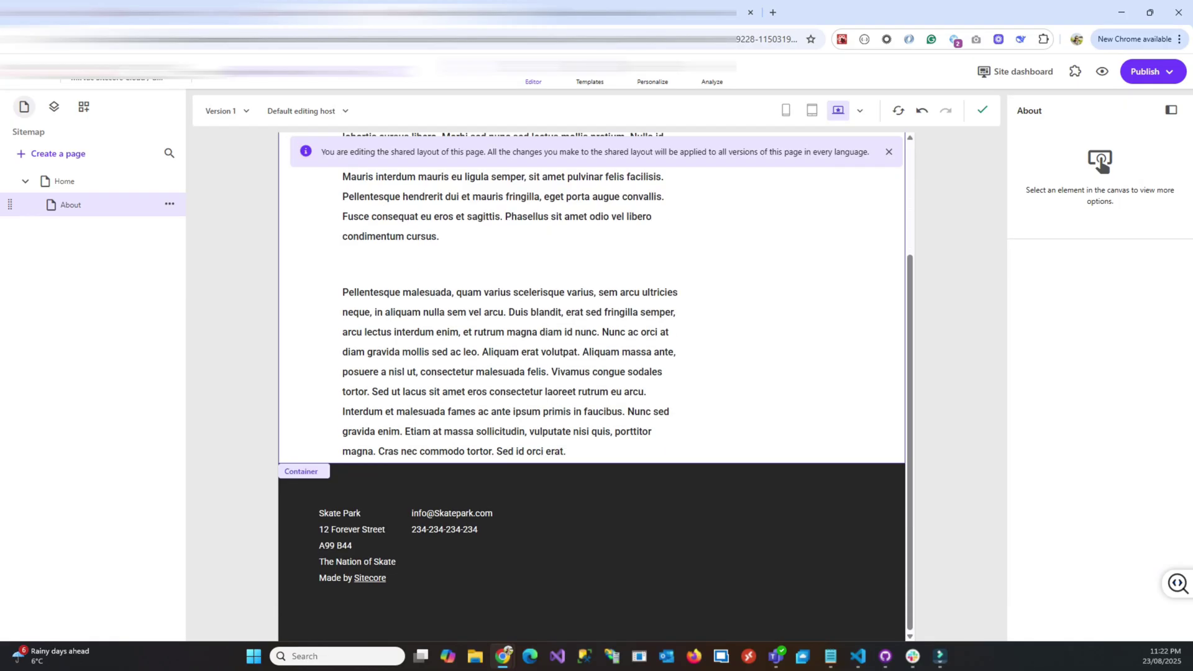
{"action": "scroll", "coordinate": [595, 373], "scroll_direction": "up", "scroll_amount": 3}
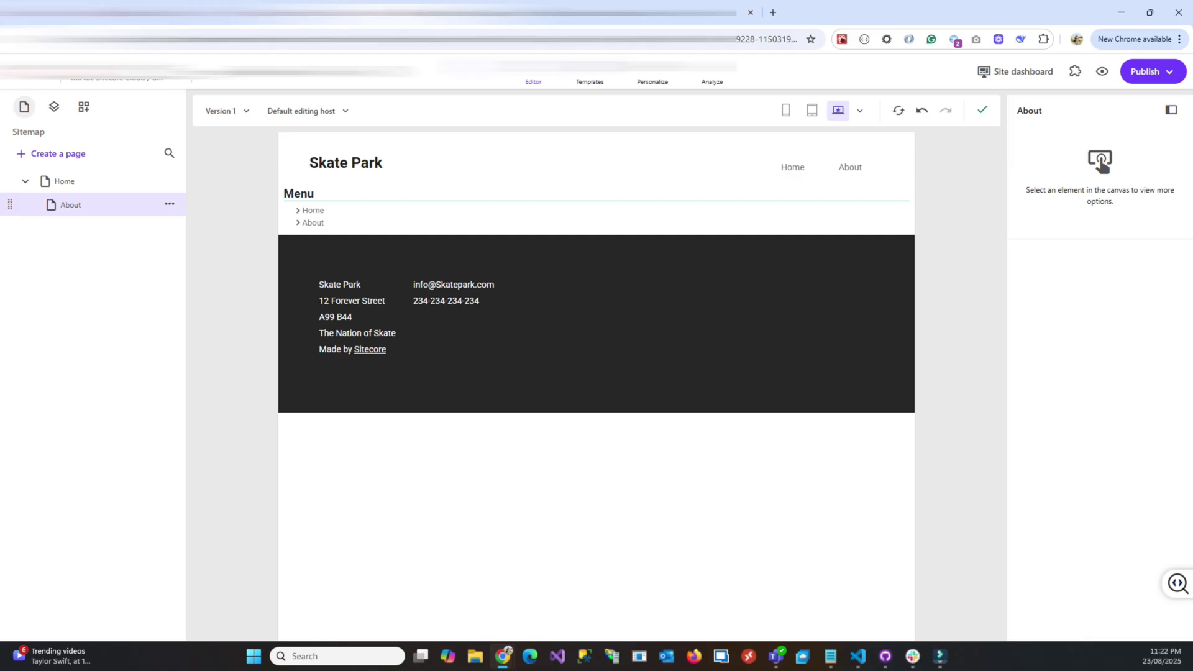
- Check the About page's editing host options, including the Local host URL entry, without saving a change
{"action": "left_click", "coordinate": [306, 110]}
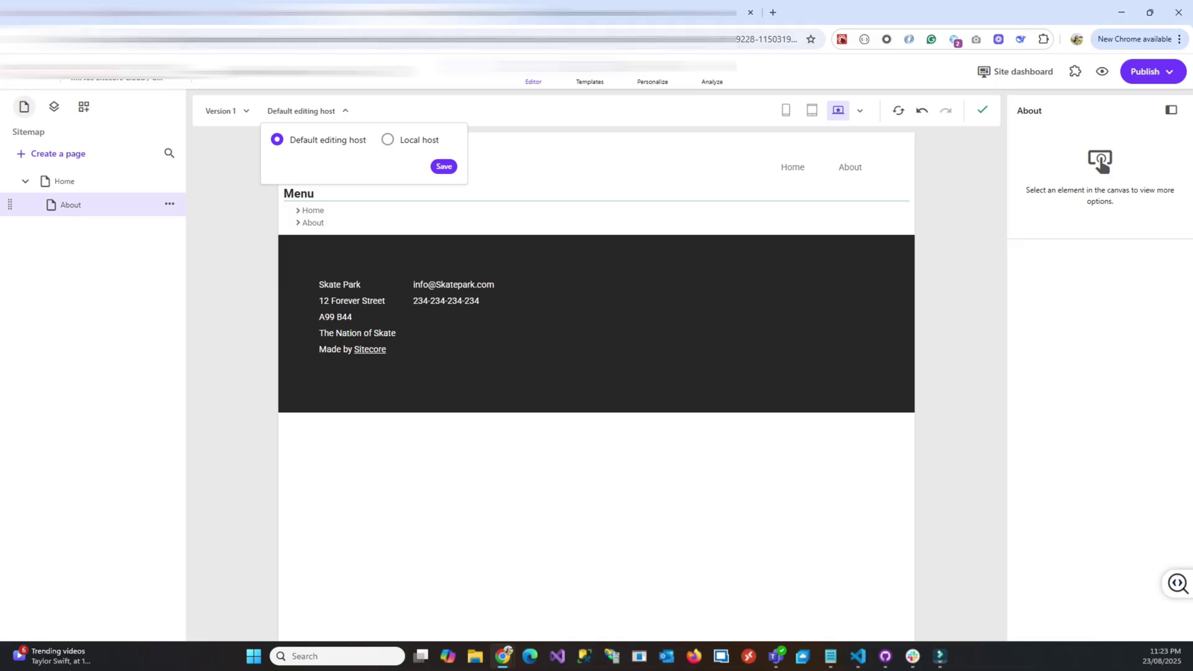
{"action": "left_click", "coordinate": [388, 139]}
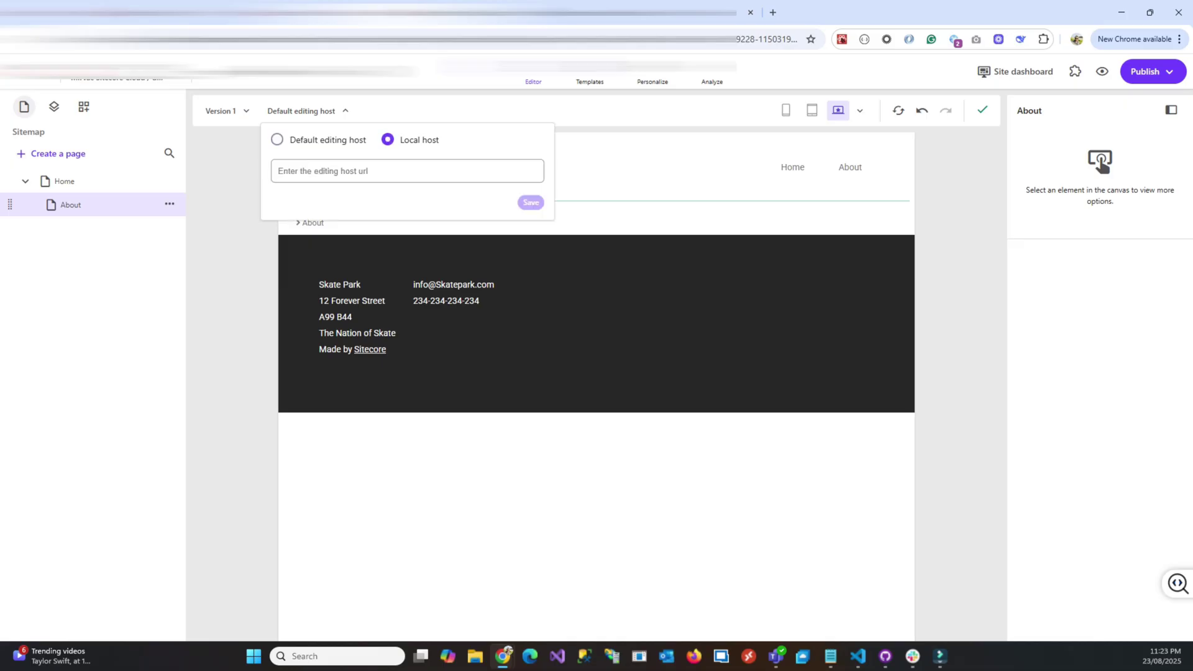
{"action": "left_click", "coordinate": [279, 171]}
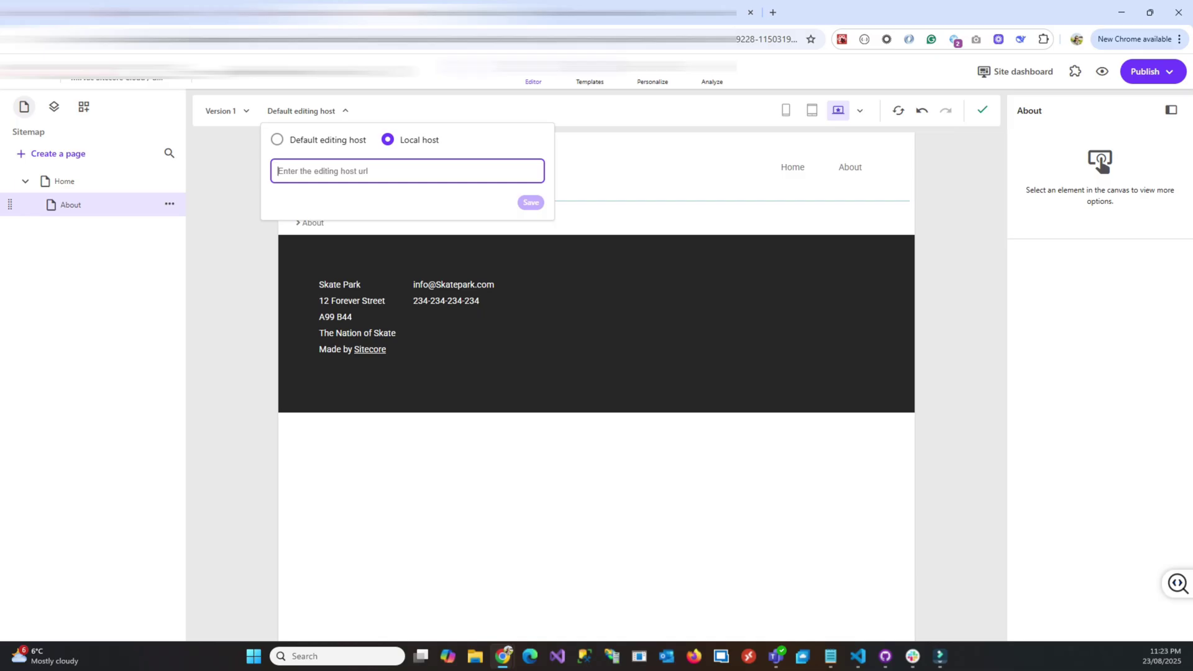
{"action": "key", "text": "Escape"}
- View the sitemap search and the library of available components, and return to the sitemap
{"action": "left_click", "coordinate": [169, 152]}
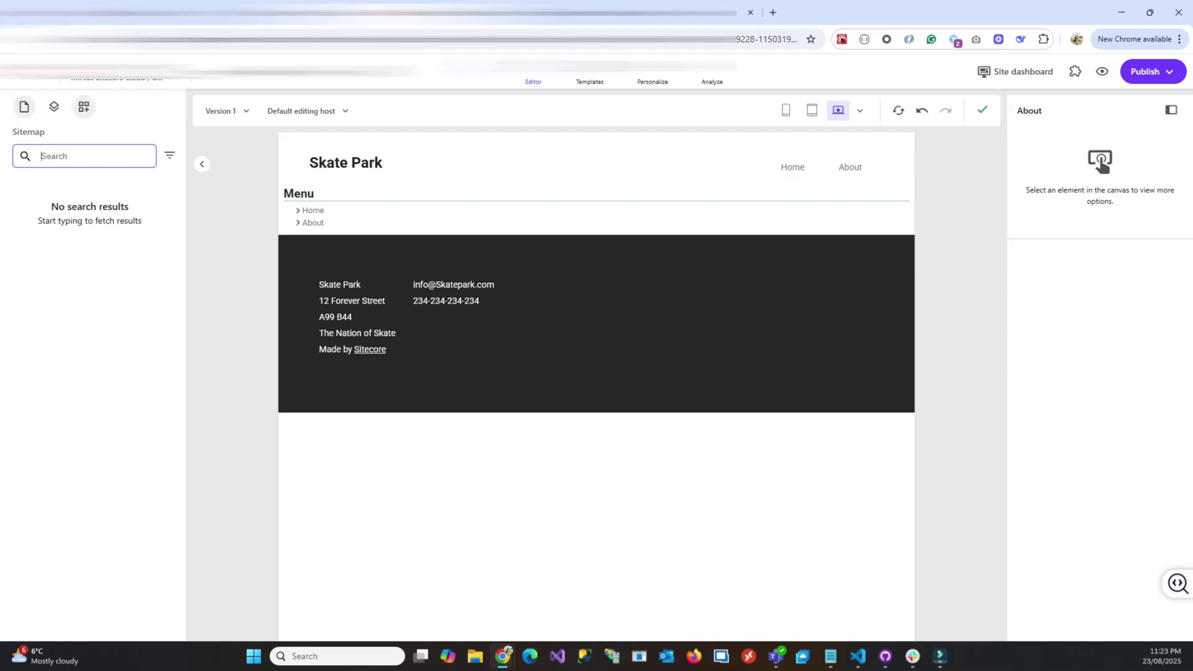
{"action": "left_click", "coordinate": [23, 107]}
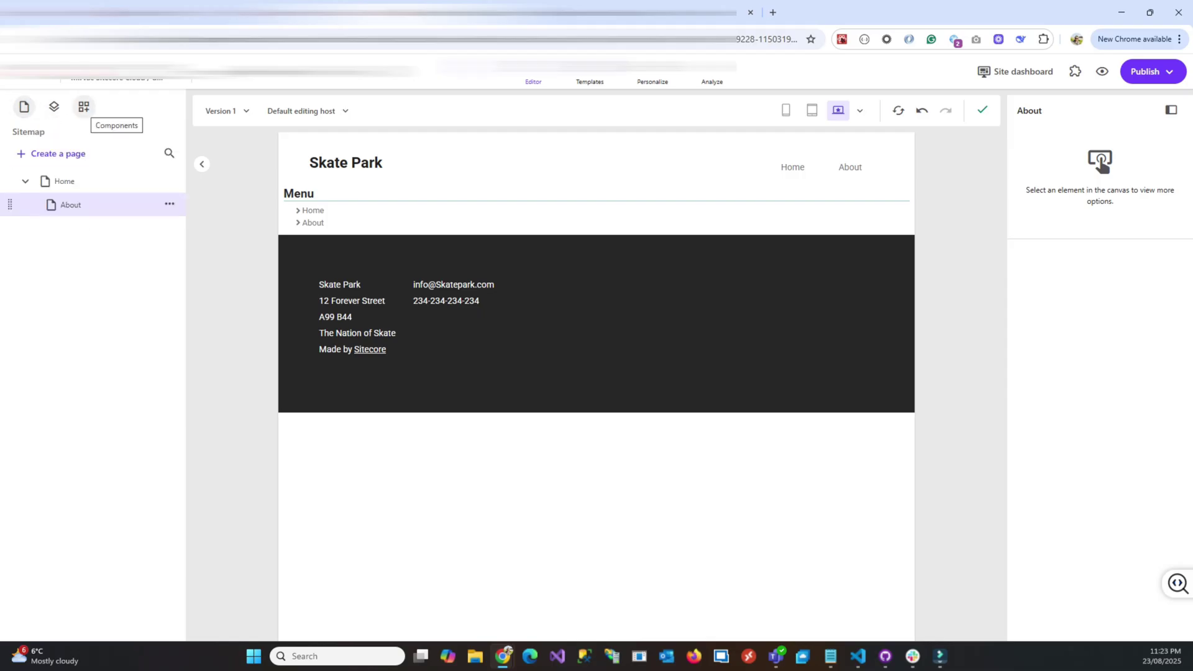
{"action": "left_click", "coordinate": [83, 106]}
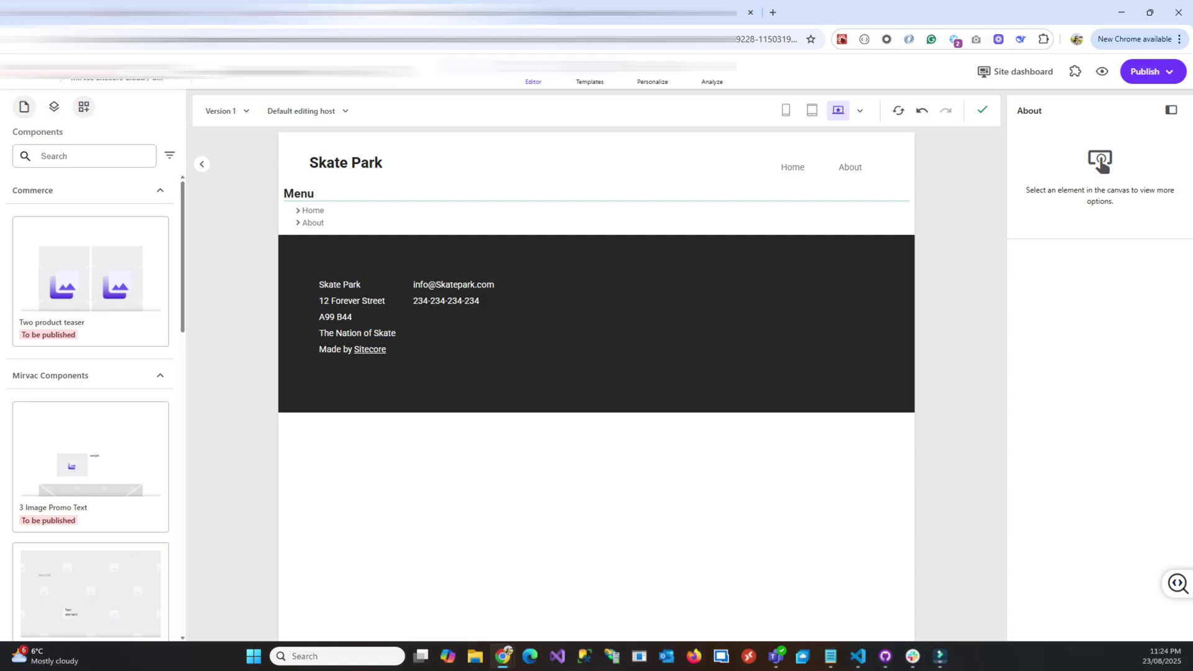
{"action": "left_click", "coordinate": [23, 106]}
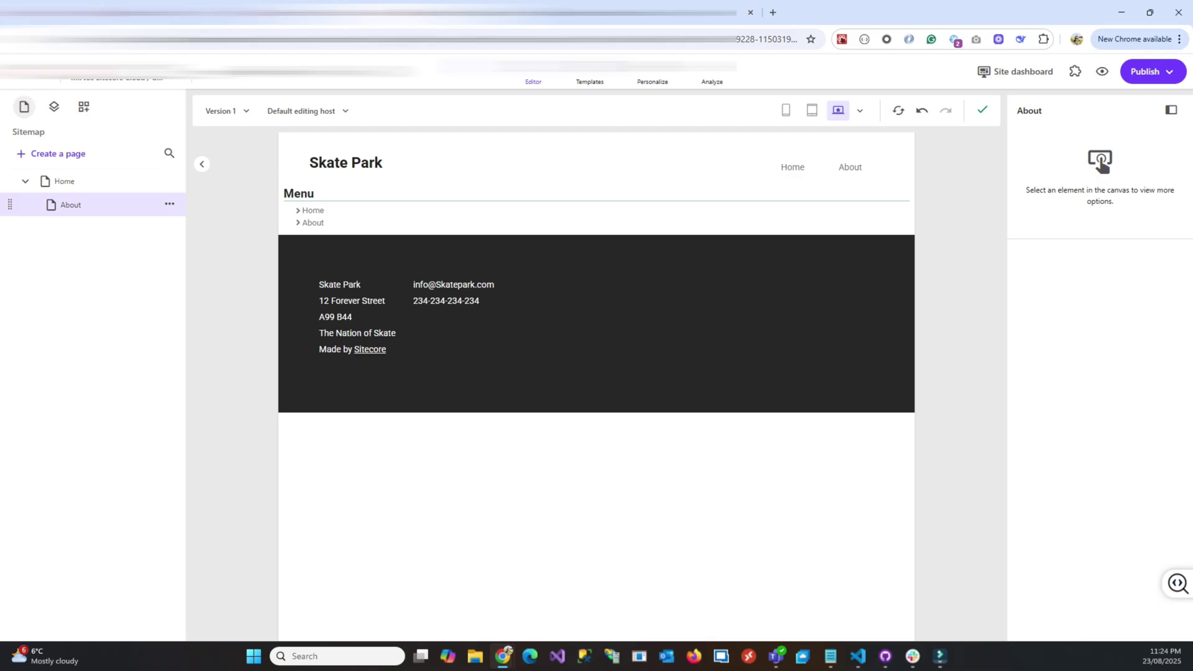
- Open the Home page and inspect its main heading, large skateboarding image and "In the news" text
{"action": "left_click", "coordinate": [64, 181]}
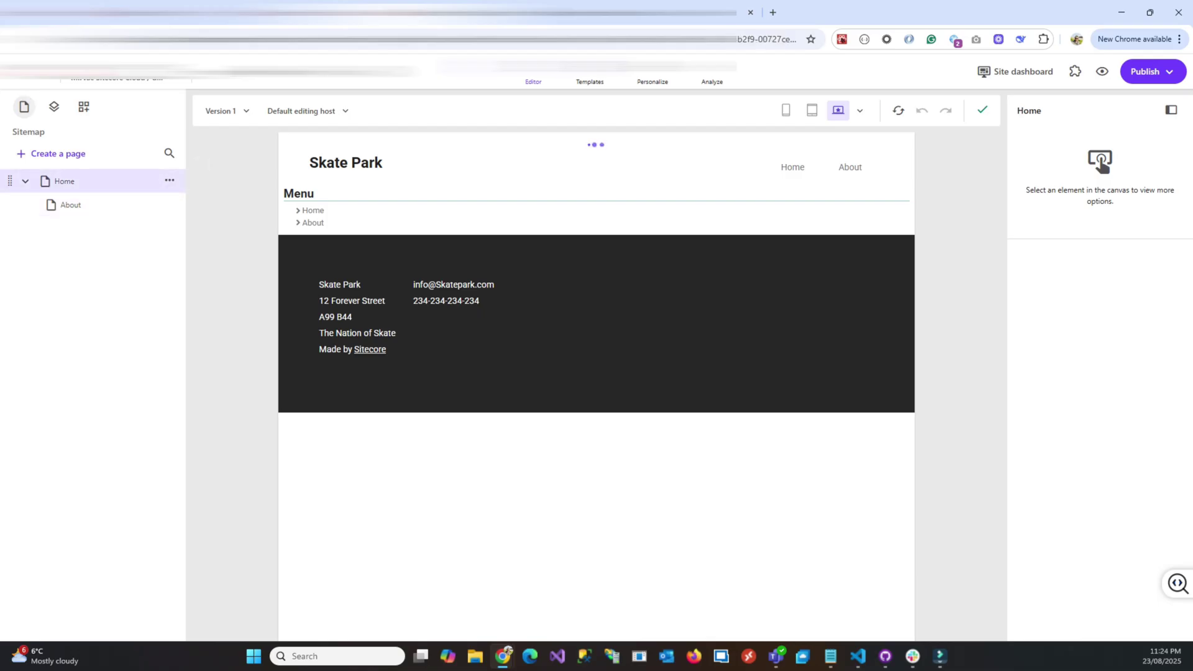
{"action": "left_click", "coordinate": [581, 288]}
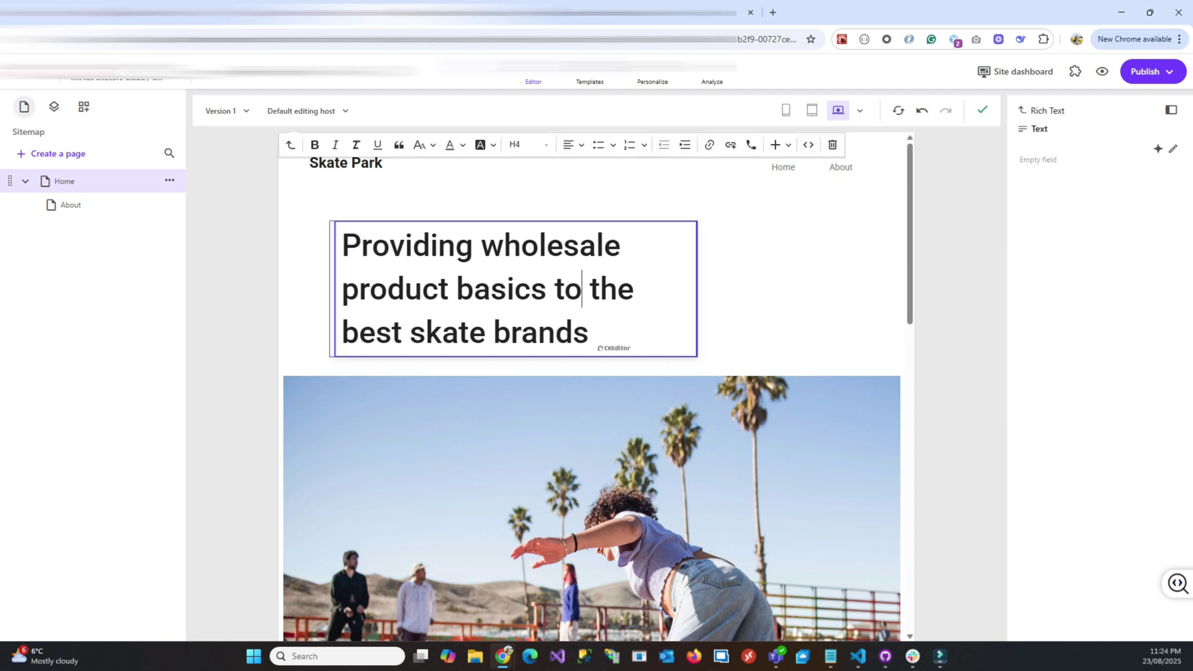
{"action": "scroll", "coordinate": [581, 288], "scroll_direction": "down", "scroll_amount": 3}
{"action": "left_click", "coordinate": [581, 287]}
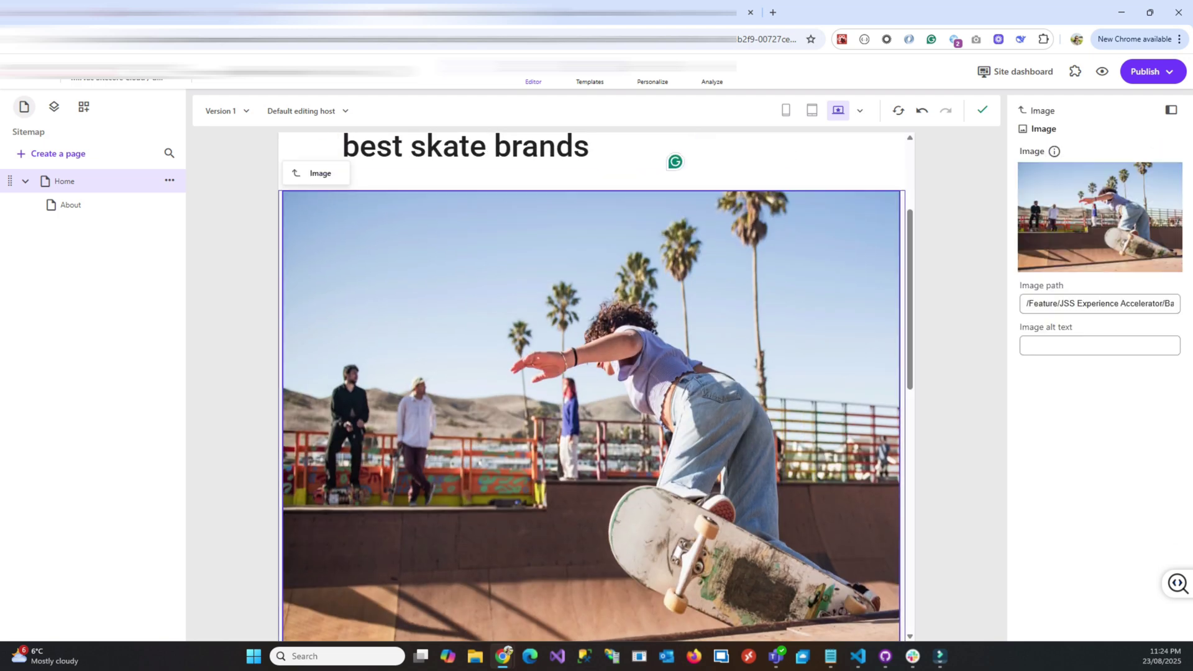
{"action": "scroll", "coordinate": [581, 288], "scroll_direction": "down", "scroll_amount": 7}
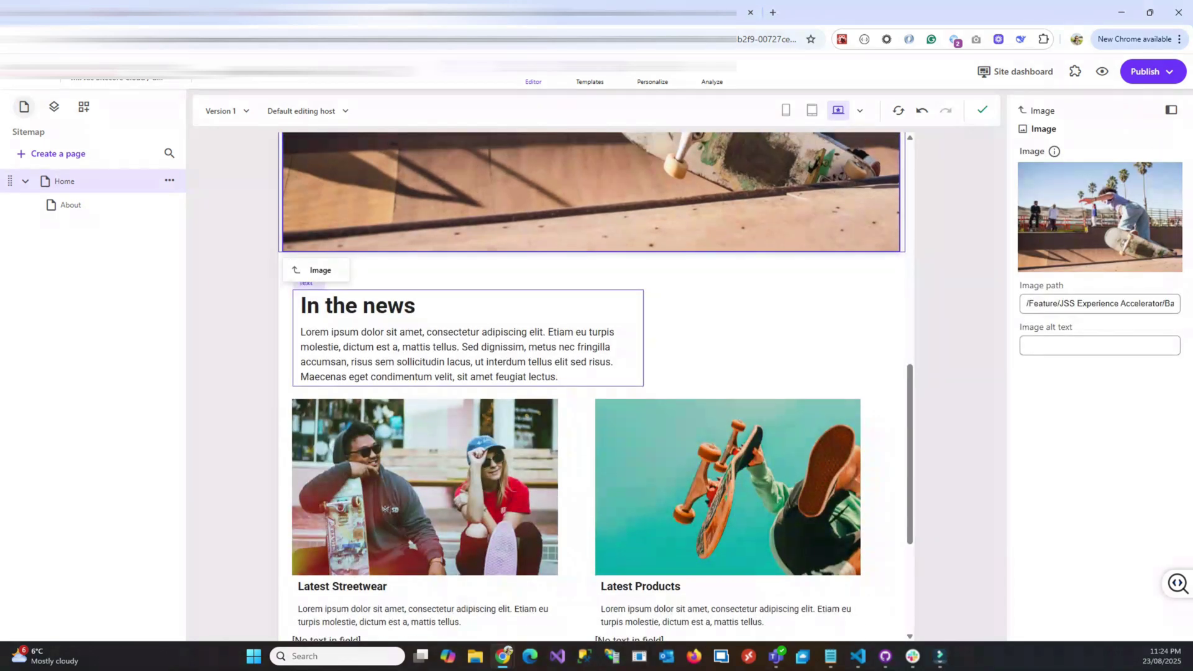
{"action": "left_click", "coordinate": [495, 347]}
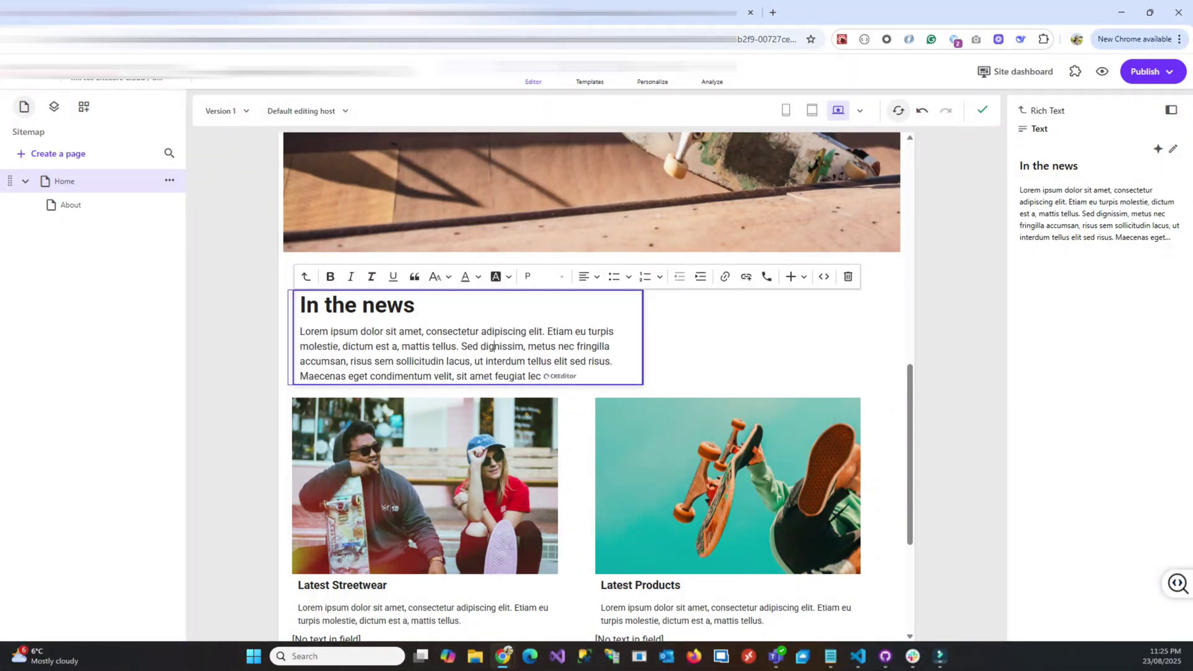
- Refresh the Home page and check its layout at smaller device sizes, including tablet, before returning to desktop size
{"action": "left_click", "coordinate": [899, 110]}
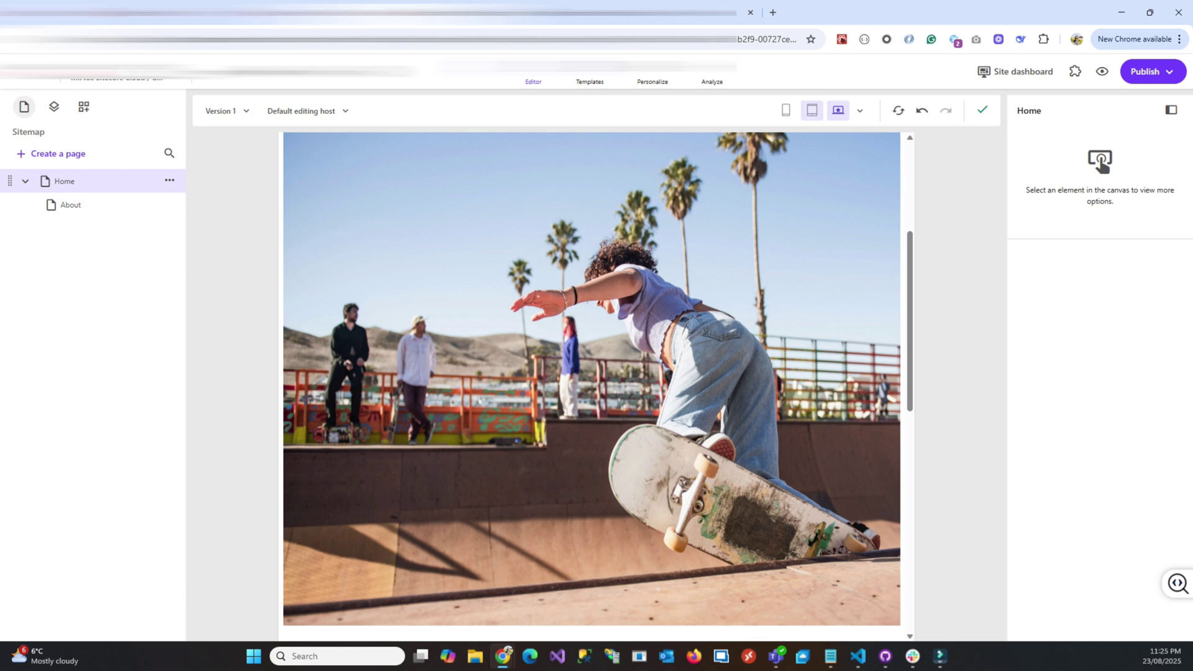
{"action": "left_click", "coordinate": [787, 111]}
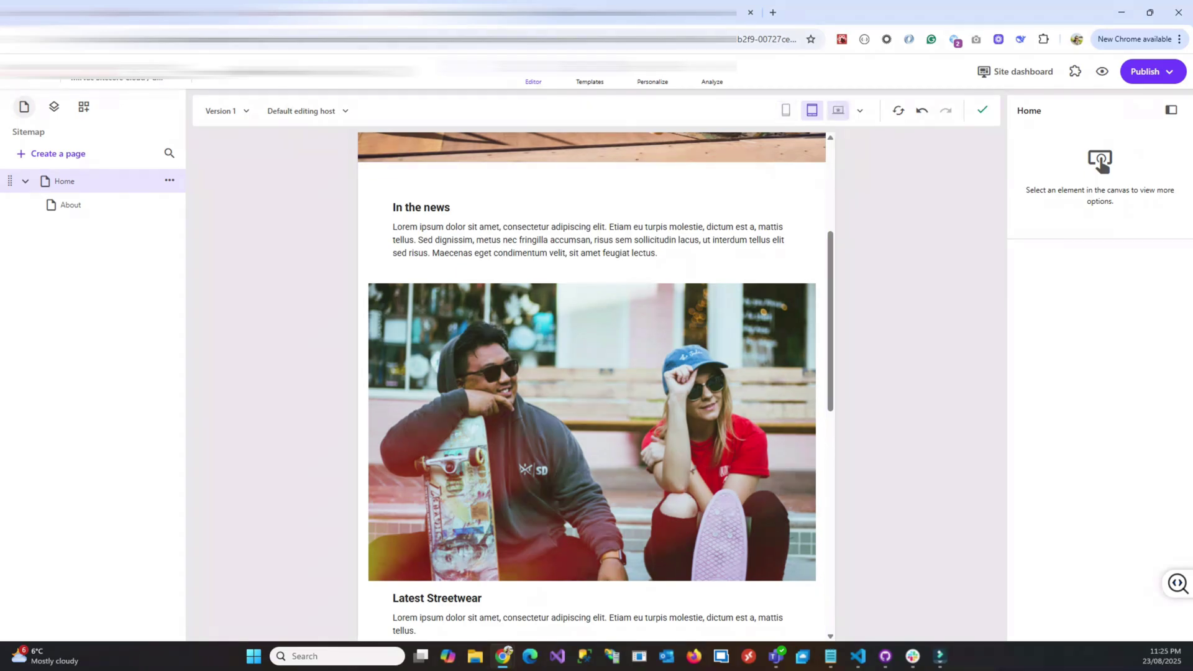
{"action": "left_click", "coordinate": [839, 110]}
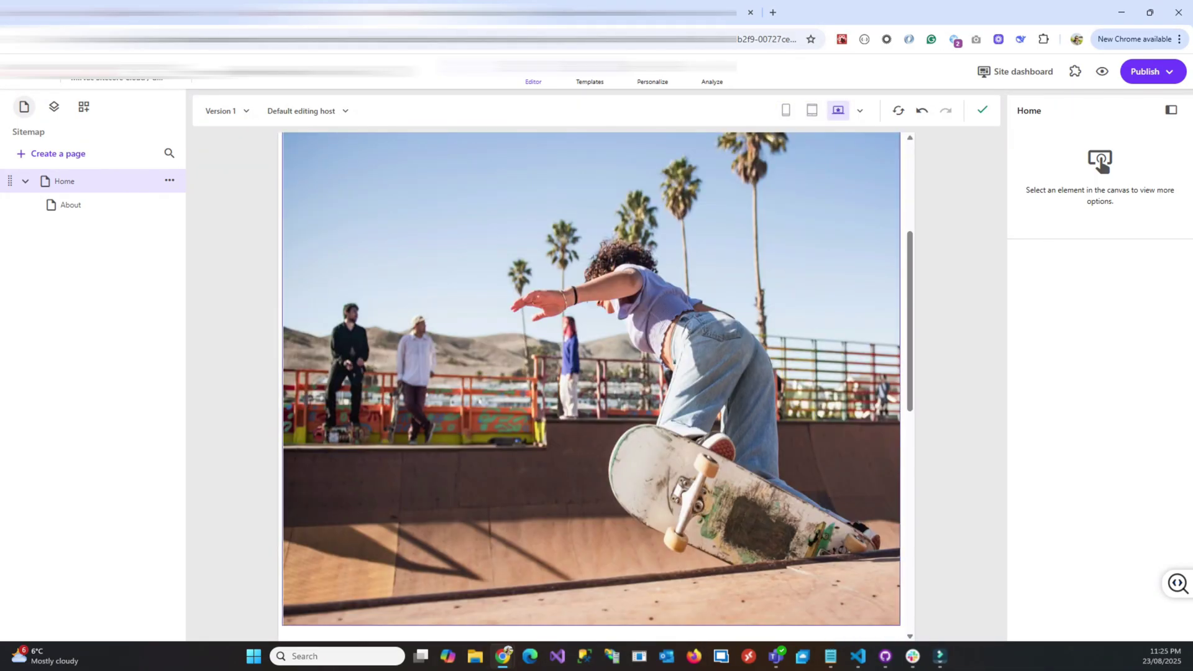